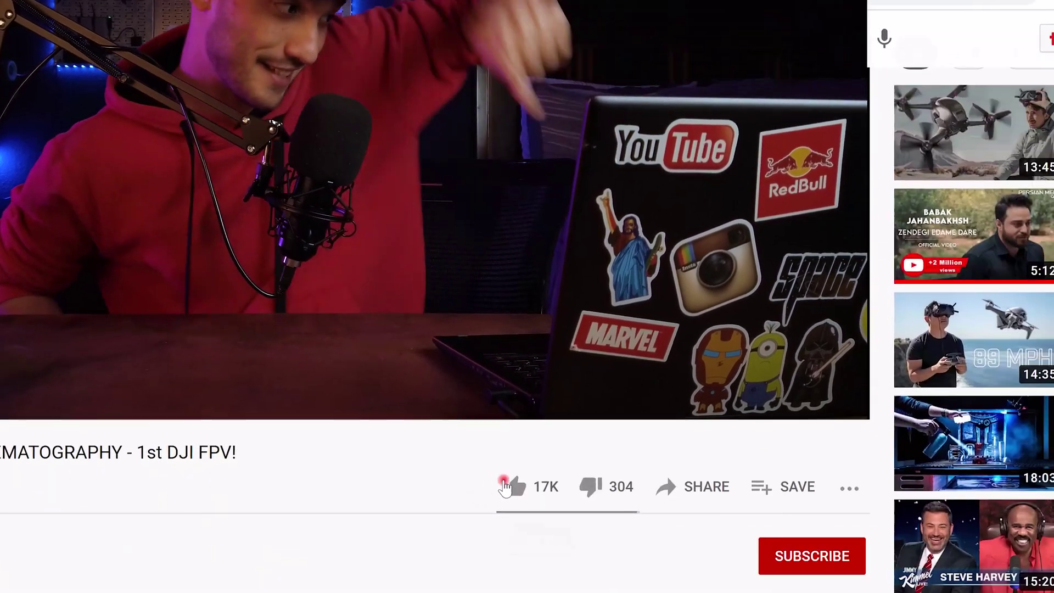
# Step: Like the YouTube video, subscribe to the channel, and set its bell notifications to All
pyautogui.click(504, 486)
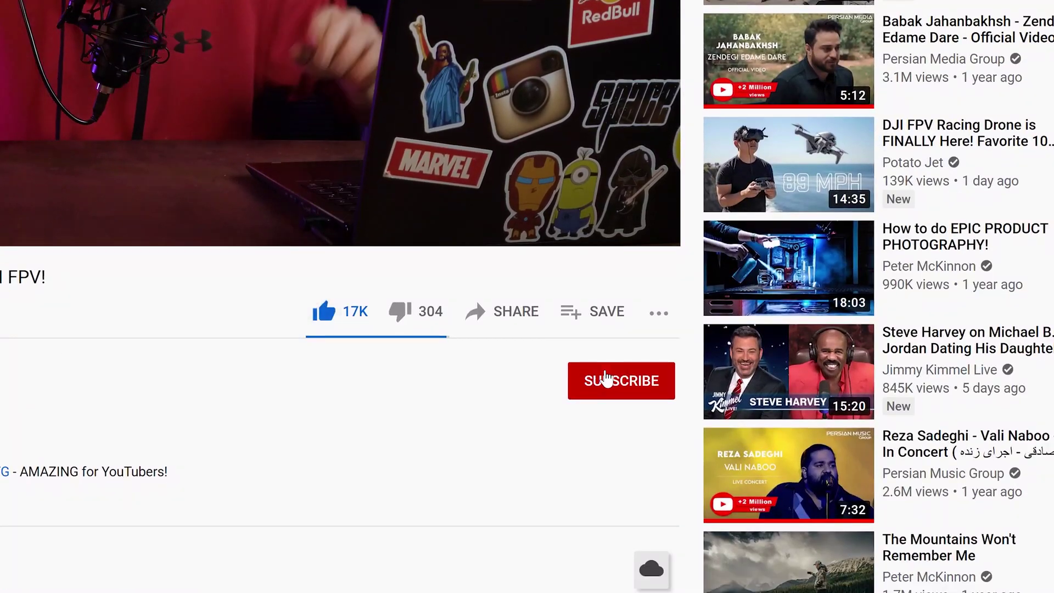
pyautogui.click(798, 554)
pyautogui.click(658, 385)
pyautogui.click(681, 425)
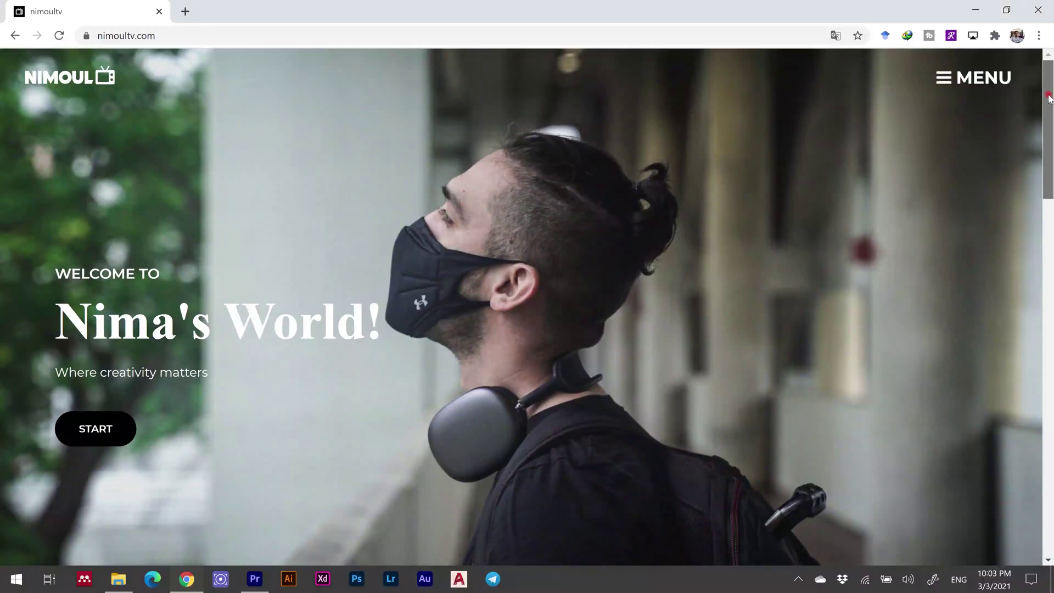
# Step: Scroll through the nimoultv.com page, highlighting and then deselecting the 'Helping YouTubers to Grow' heading
pyautogui.moveTo(1049, 97); pyautogui.dragTo(1051, 249)
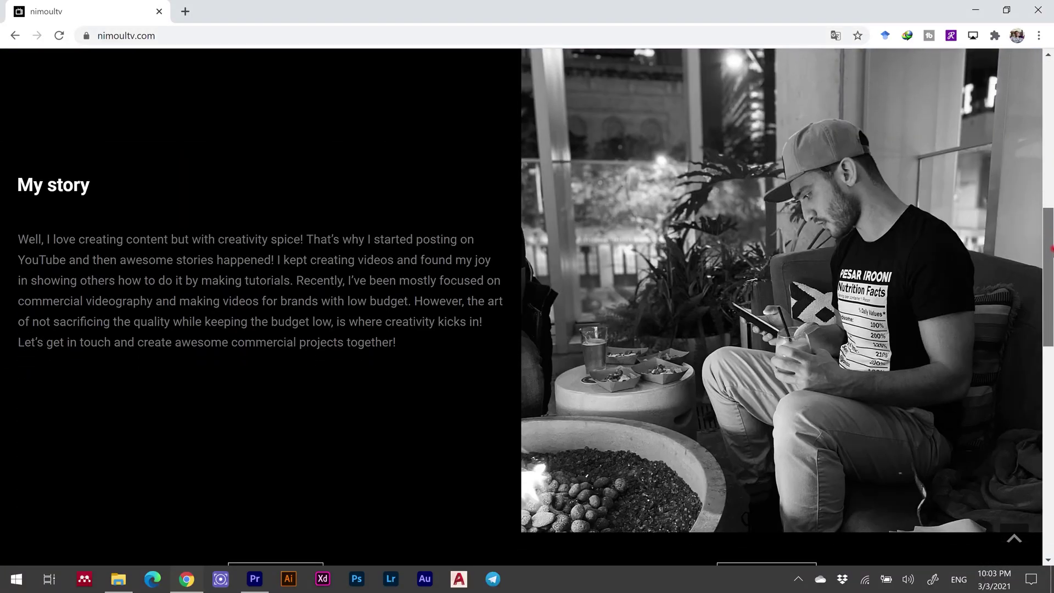
pyautogui.scroll(-9, 7, 253)
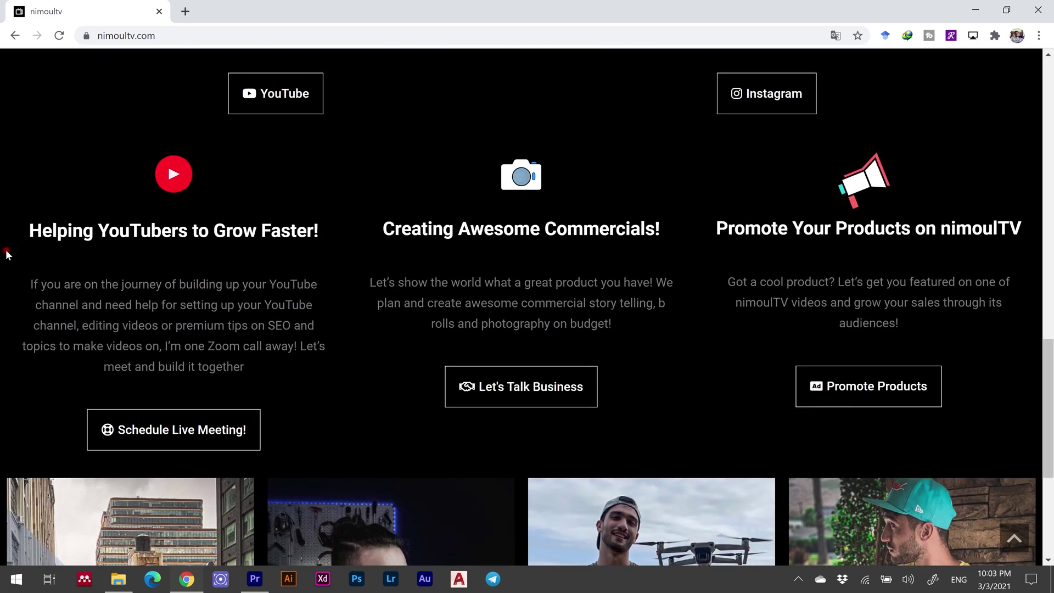
pyautogui.moveTo(28, 233); pyautogui.dragTo(294, 237)
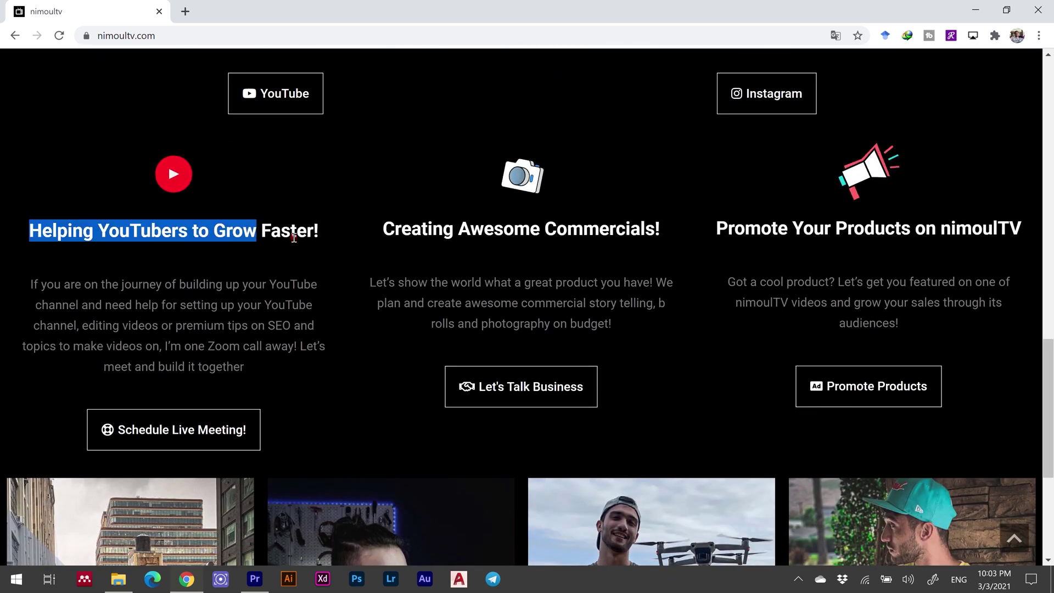
pyautogui.click(307, 291)
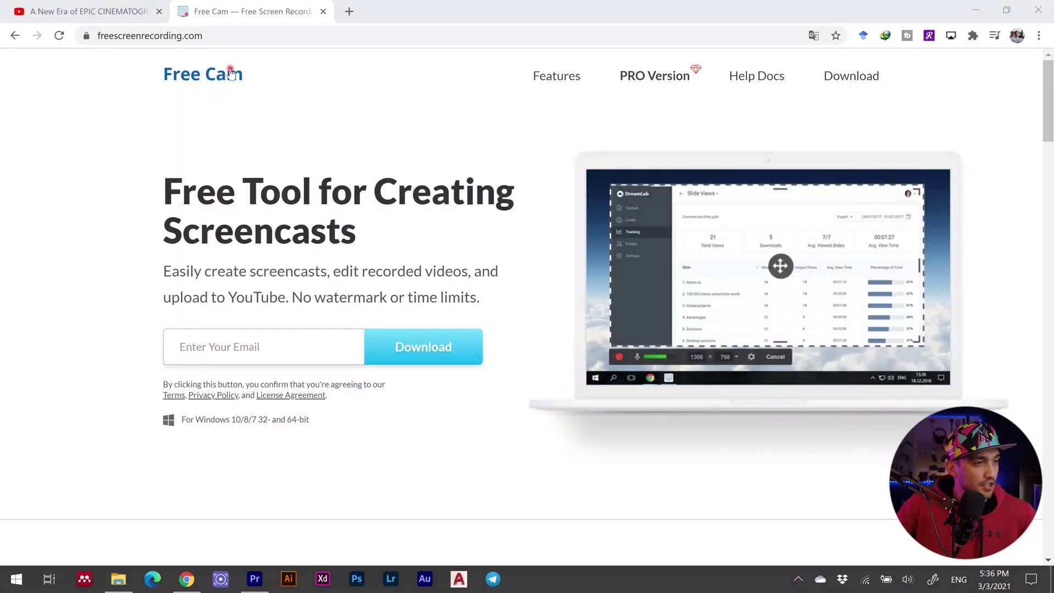
# Step: Jump to the Download Free Cam section, then launch Free Cam 8 via a Start search for 'free'
pyautogui.click(247, 34)
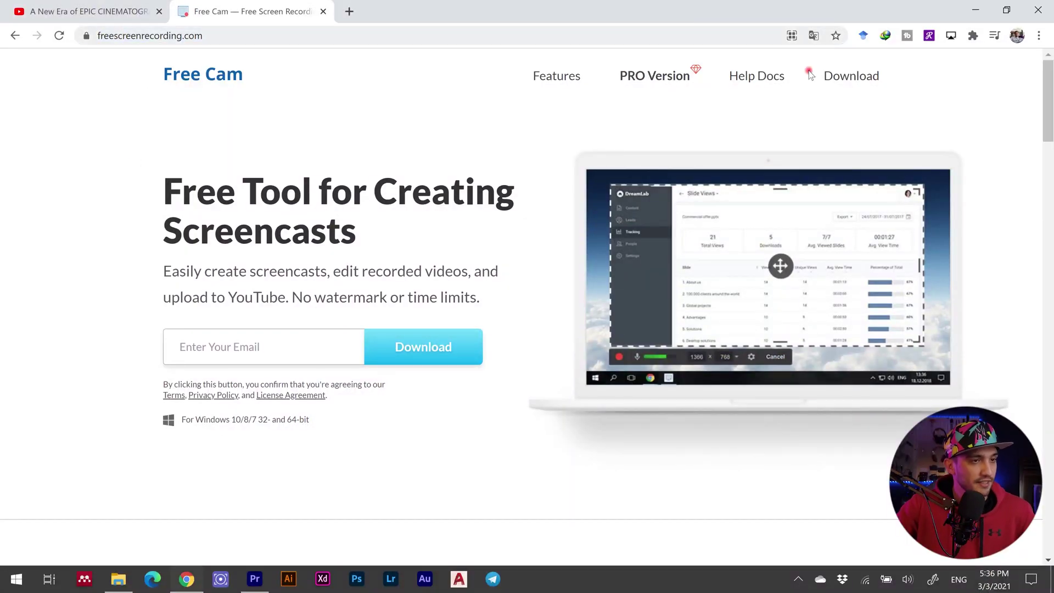
pyautogui.click(840, 76)
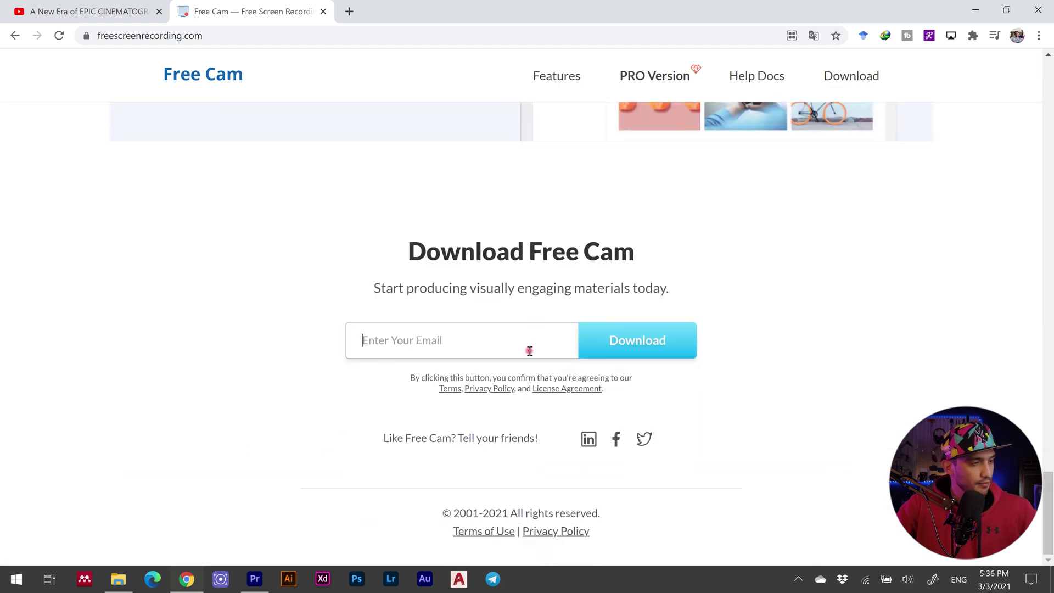
pyautogui.click(17, 579)
pyautogui.write('free')
pyautogui.click(213, 222)
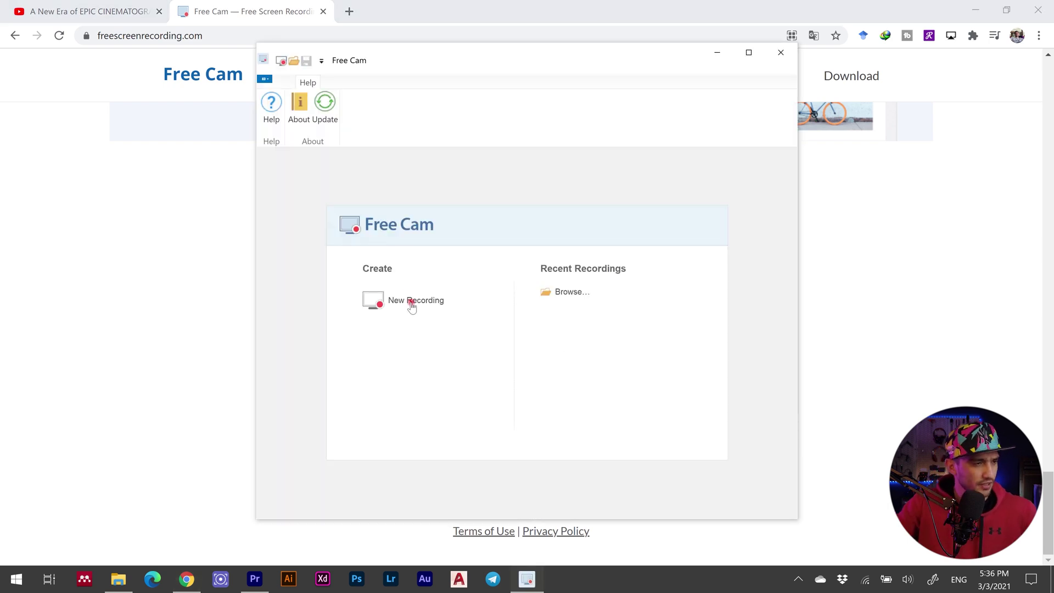
# Step: Start a new Free Cam recording with the capture size set to Fullscreen
pyautogui.click(409, 301)
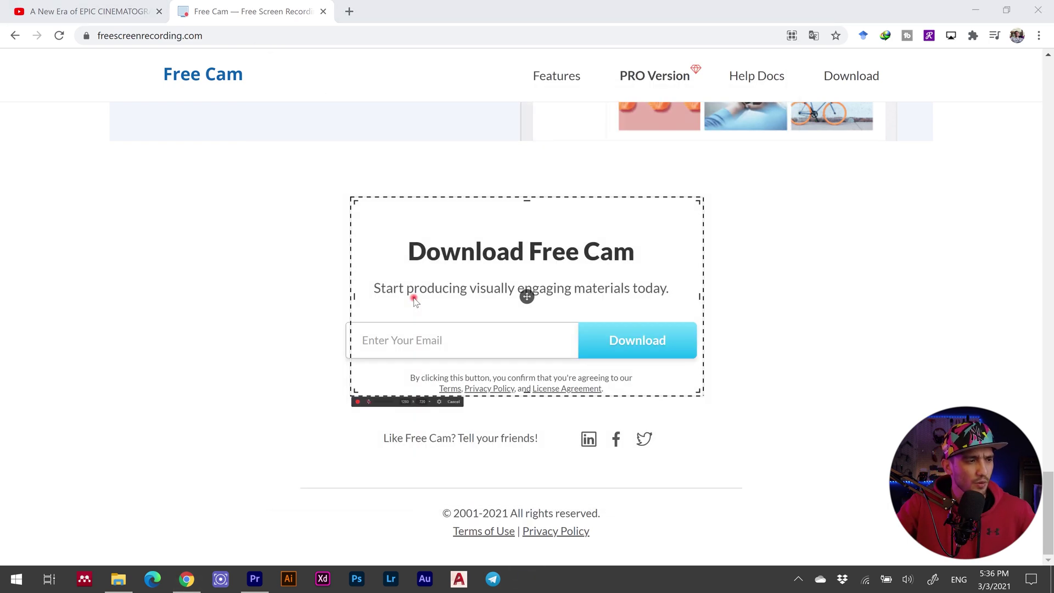
pyautogui.click(431, 403)
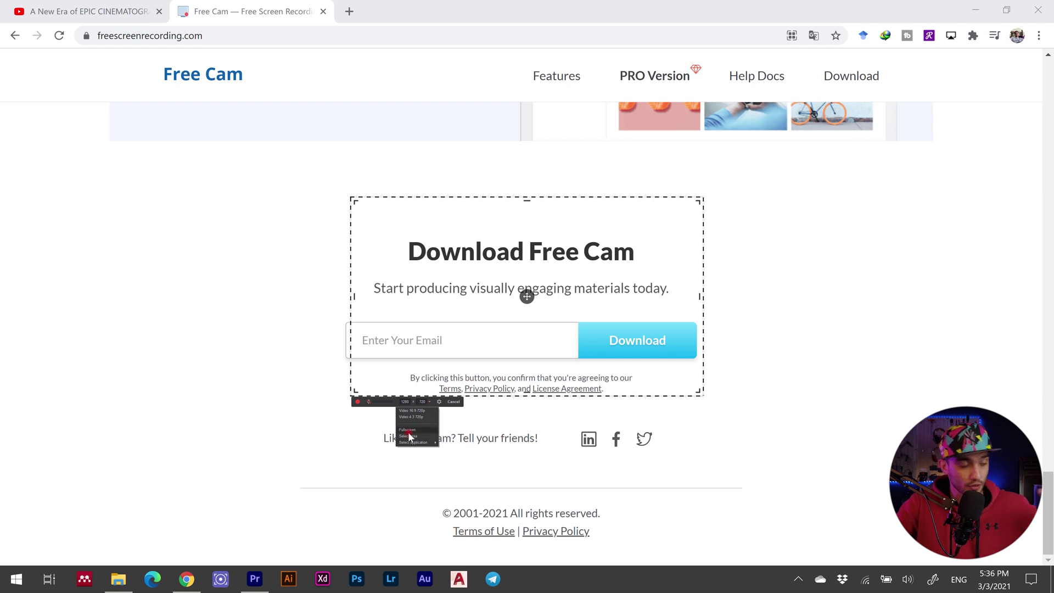
pyautogui.click(409, 430)
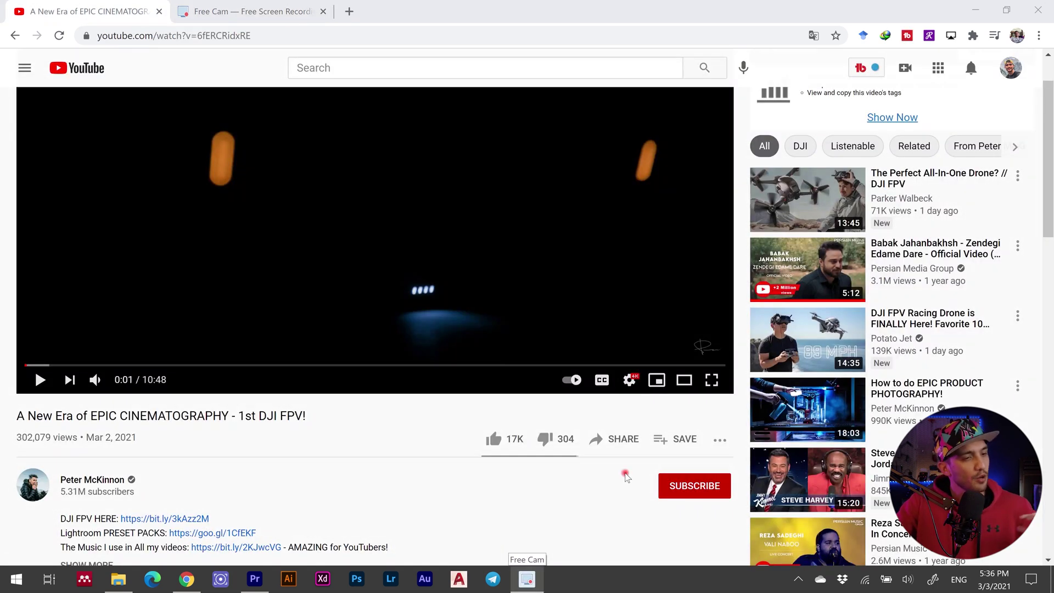
pyautogui.scroll(-1, 599, 445)
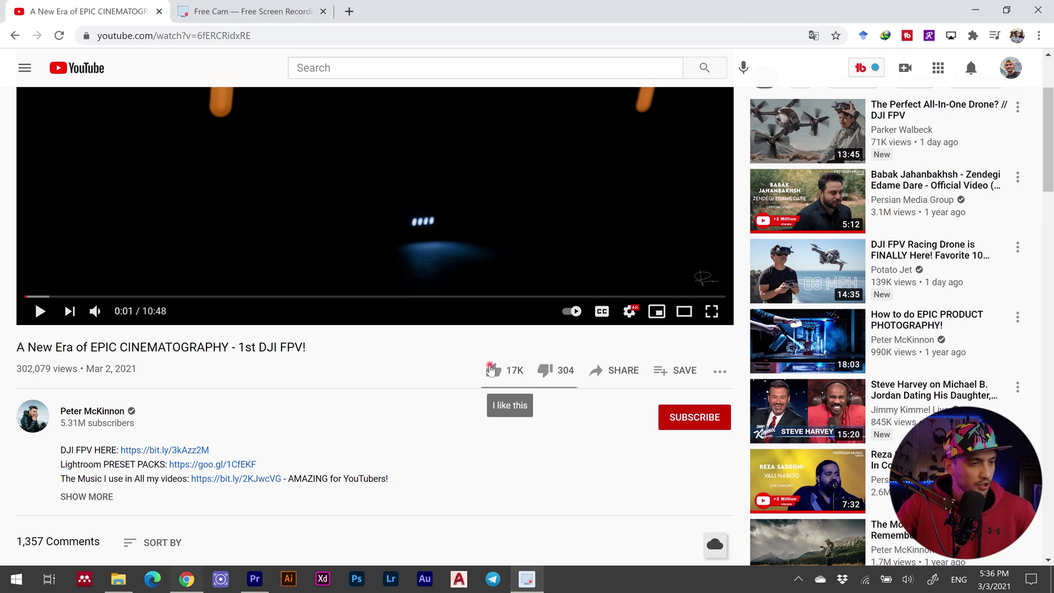
# Step: While recording, like the video, subscribe, and set channel notifications to All
pyautogui.click(494, 370)
pyautogui.click(680, 420)
pyautogui.click(720, 417)
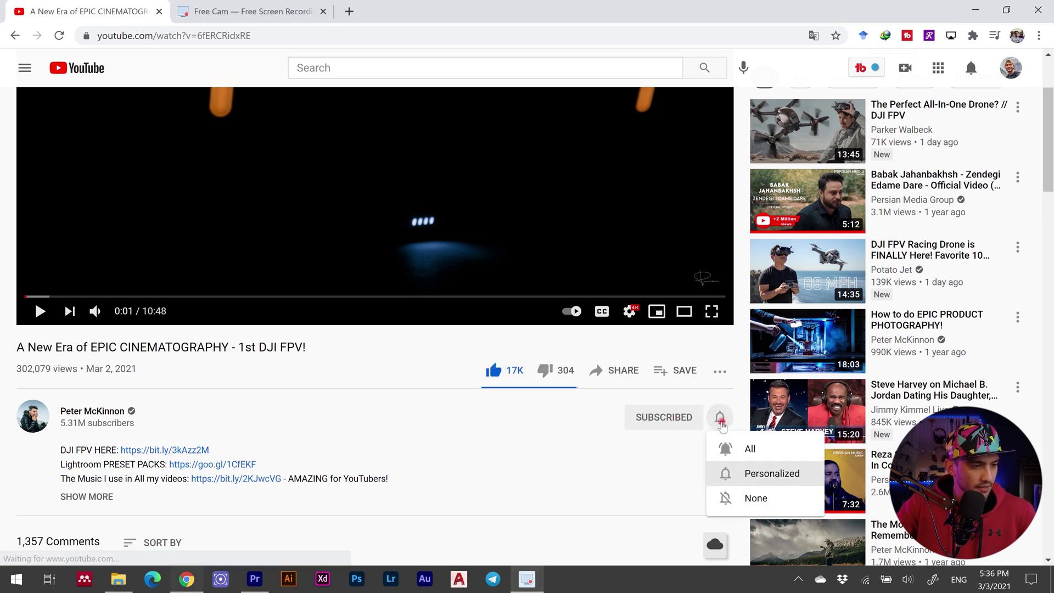
pyautogui.click(723, 445)
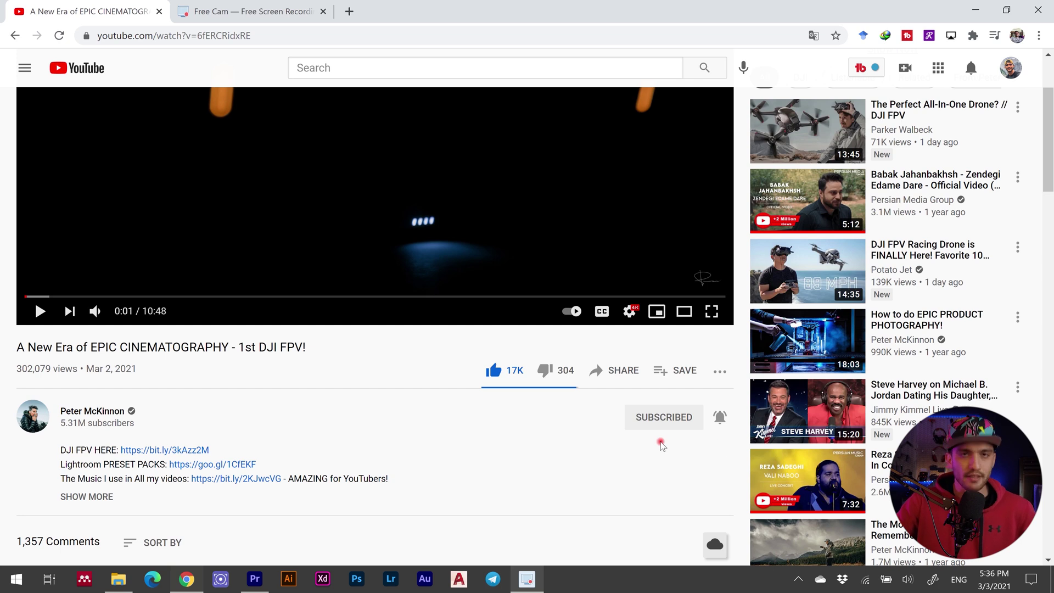
pyautogui.click(261, 589)
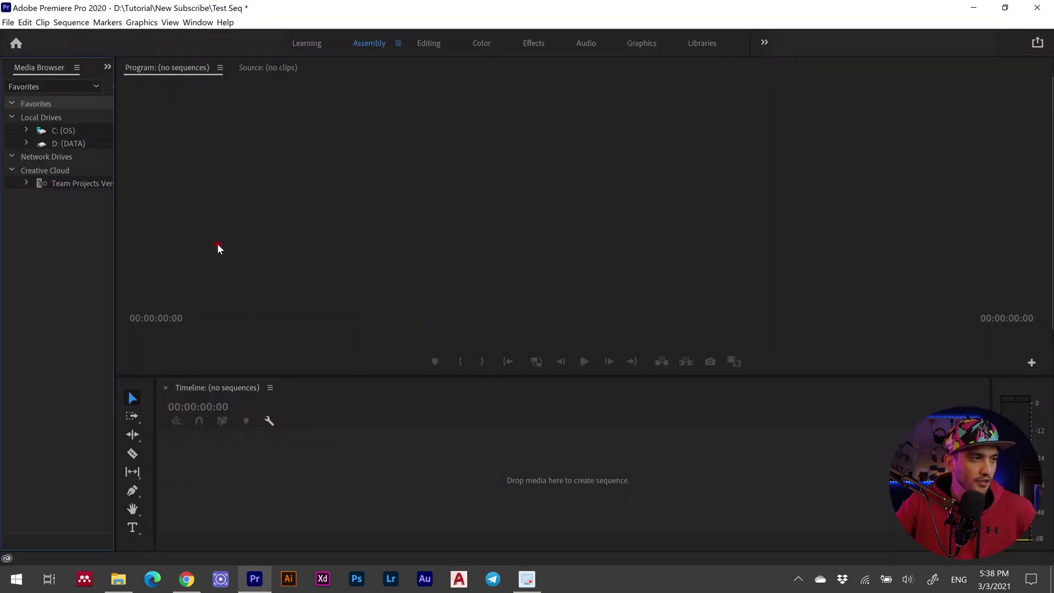
# Step: Create a RED R3D 1080p 16x9 24 sequence named 'Subscribe Animation'
pyautogui.click(2, 22)
pyautogui.moveTo(22, 34)
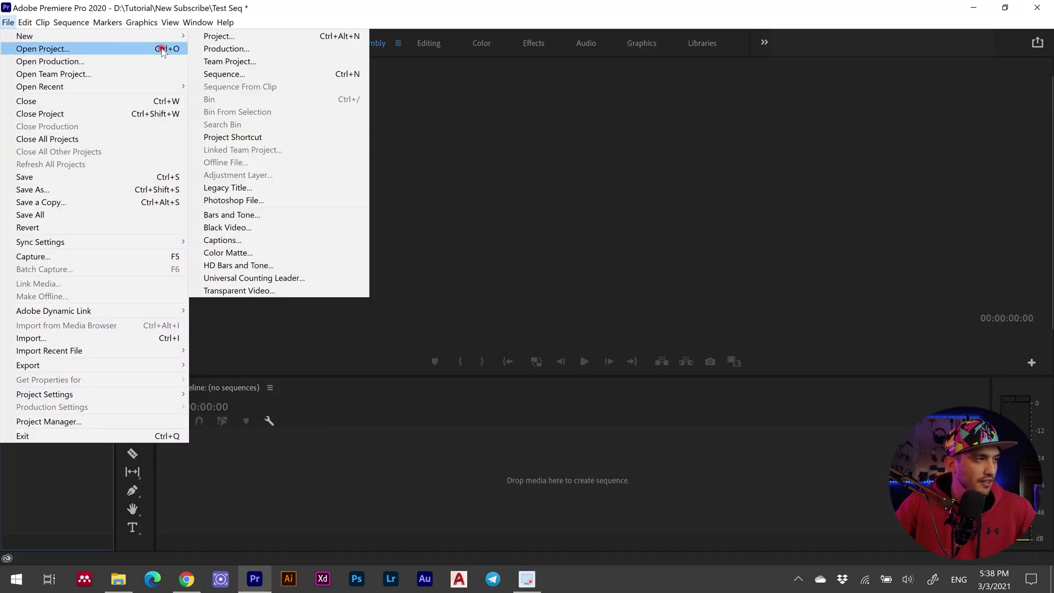
pyautogui.click(258, 73)
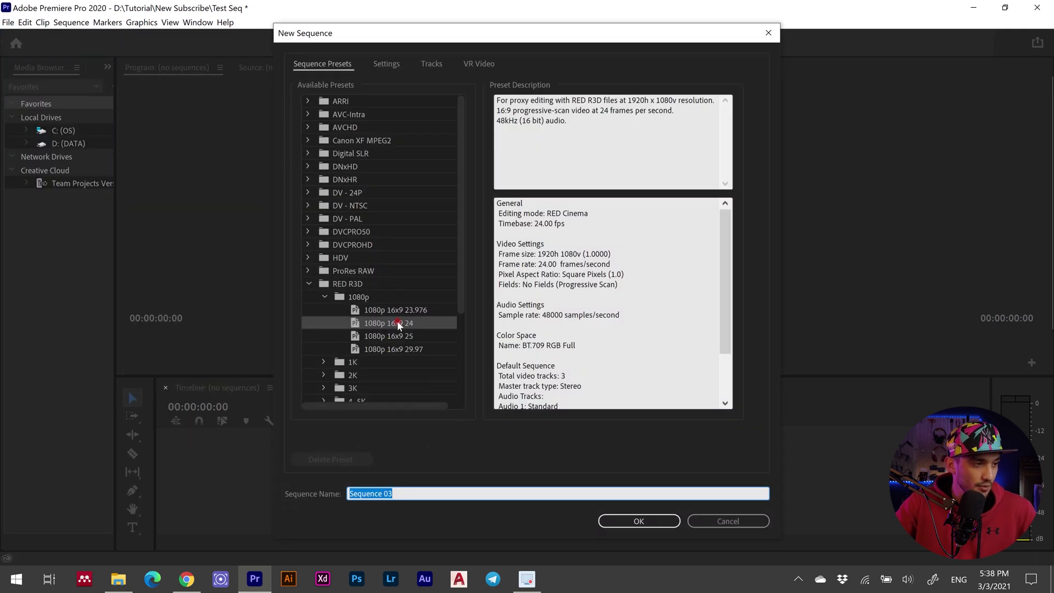
pyautogui.click(342, 285)
pyautogui.click(369, 323)
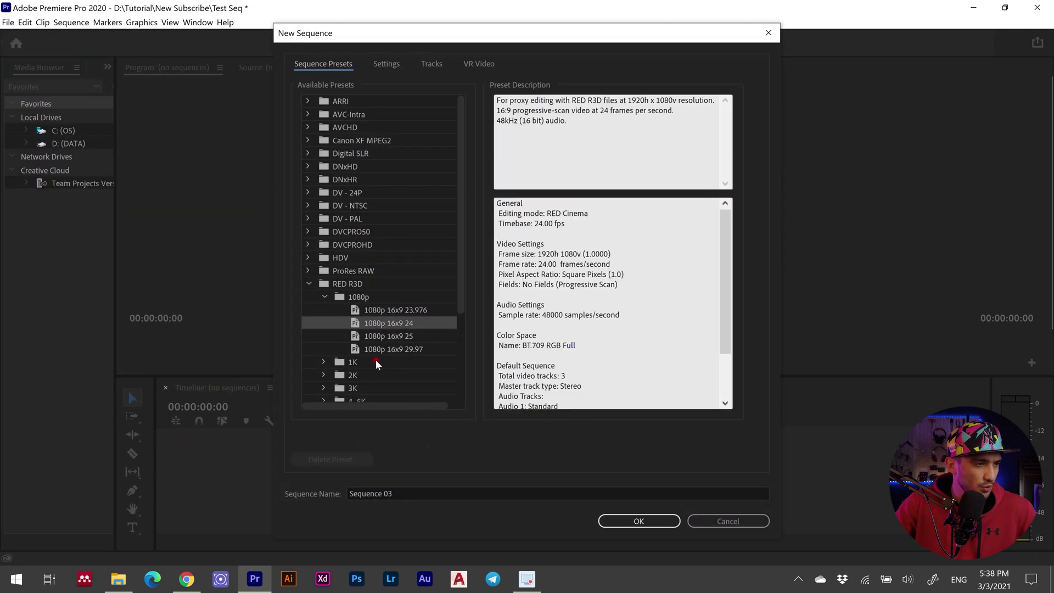
pyautogui.click(407, 498)
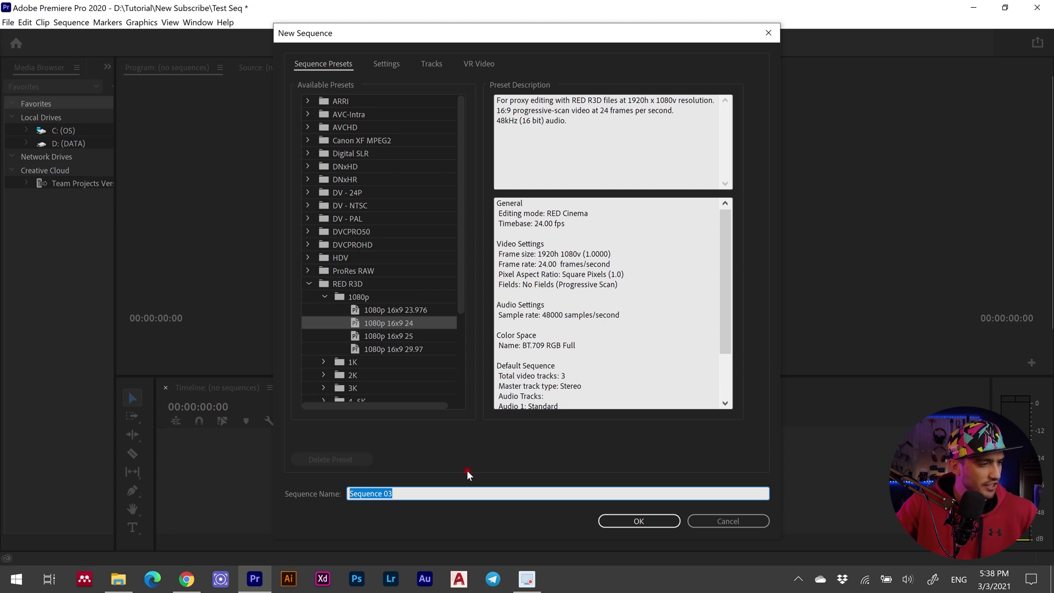
pyautogui.write('Subscribe')
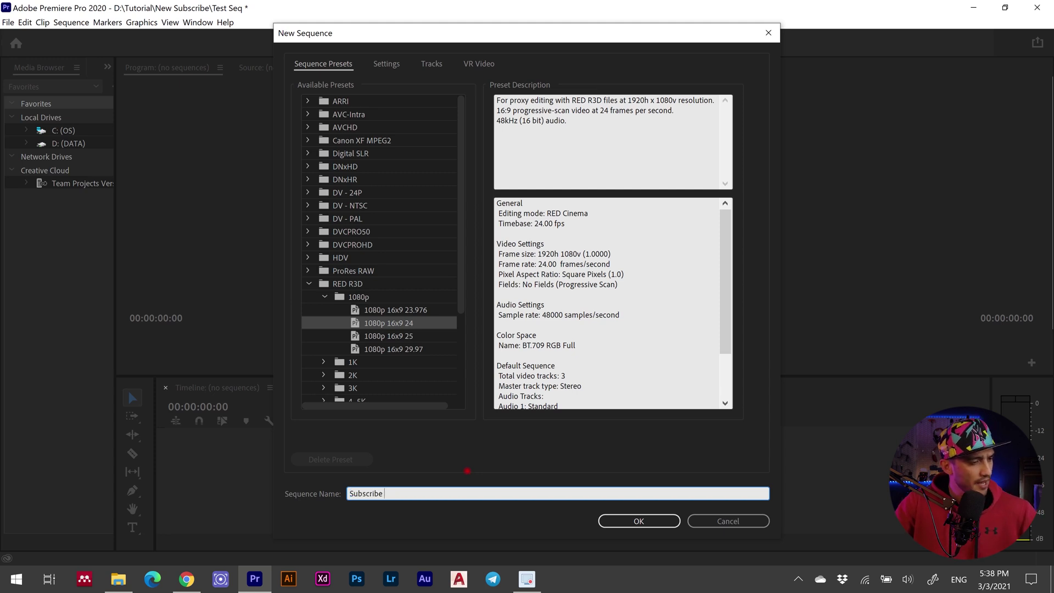
pyautogui.write(' Animation')
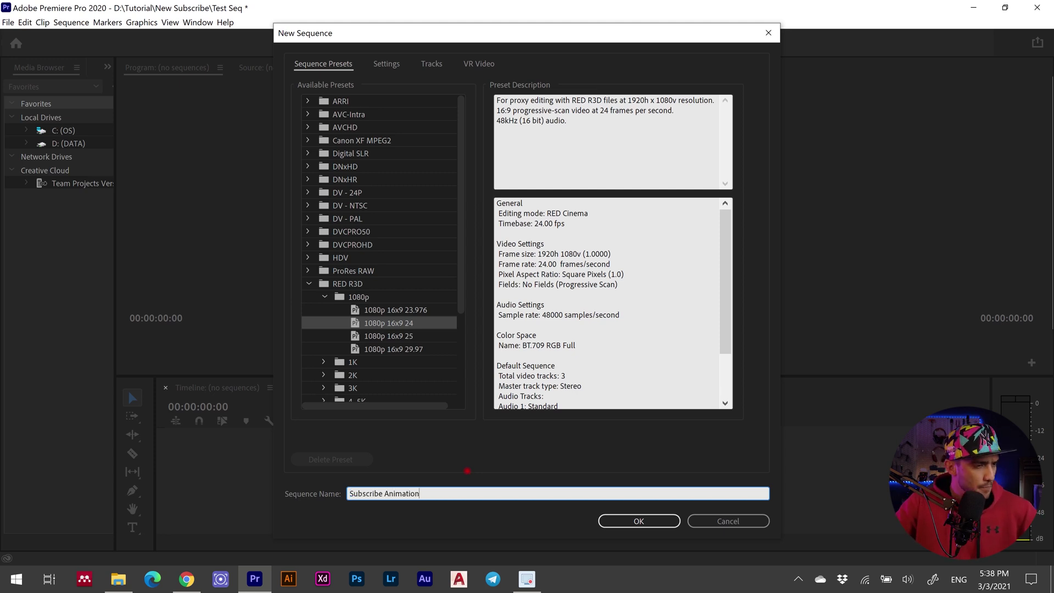
pyautogui.press('Return')
pyautogui.click(107, 66)
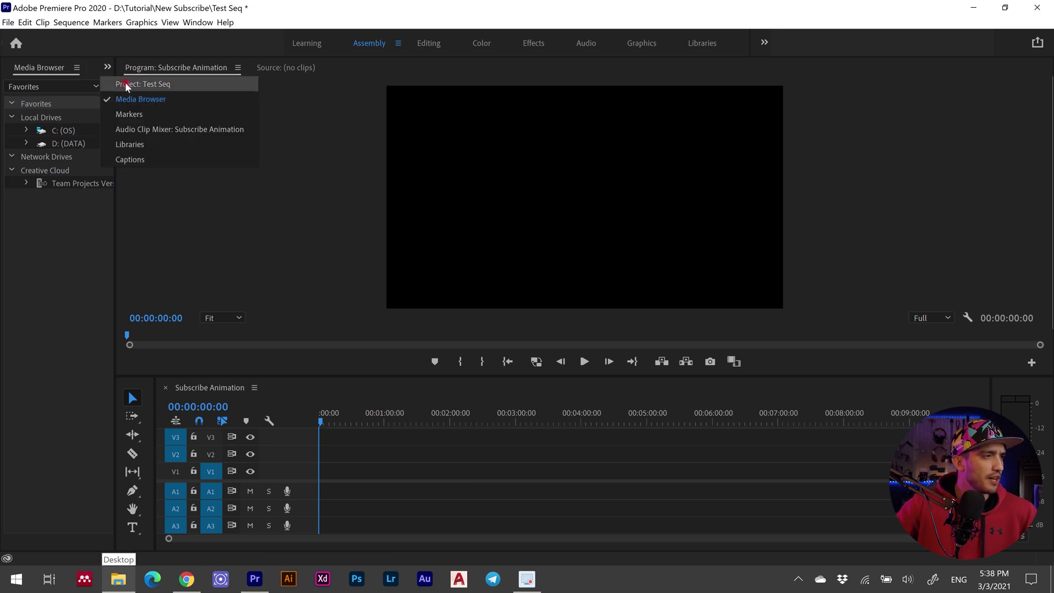
# Step: Put DJI_0985.MP4 on track V1, lengthen it to 00:00:13:07, and return to its first frame
pyautogui.click(124, 82)
pyautogui.moveTo(60, 251); pyautogui.dragTo(322, 473)
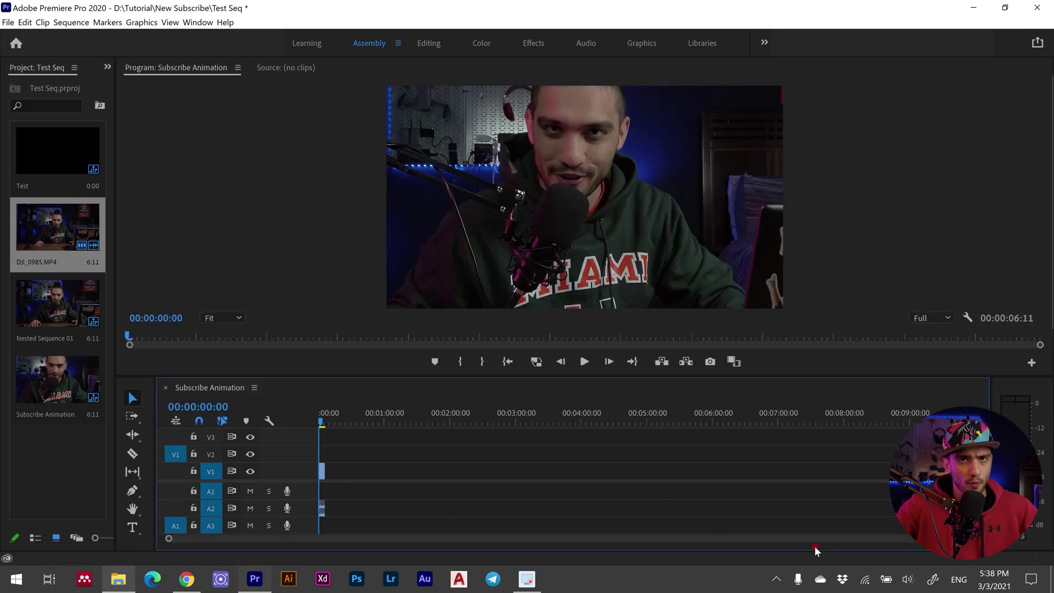
pyautogui.scroll(4, 754, 510)
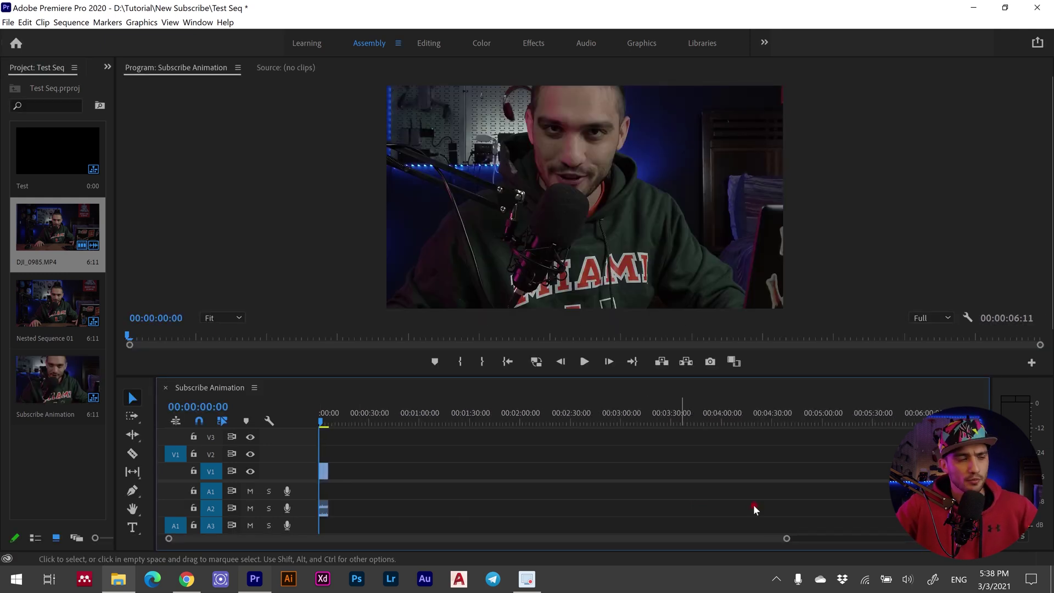
pyautogui.moveTo(787, 540); pyautogui.dragTo(379, 538)
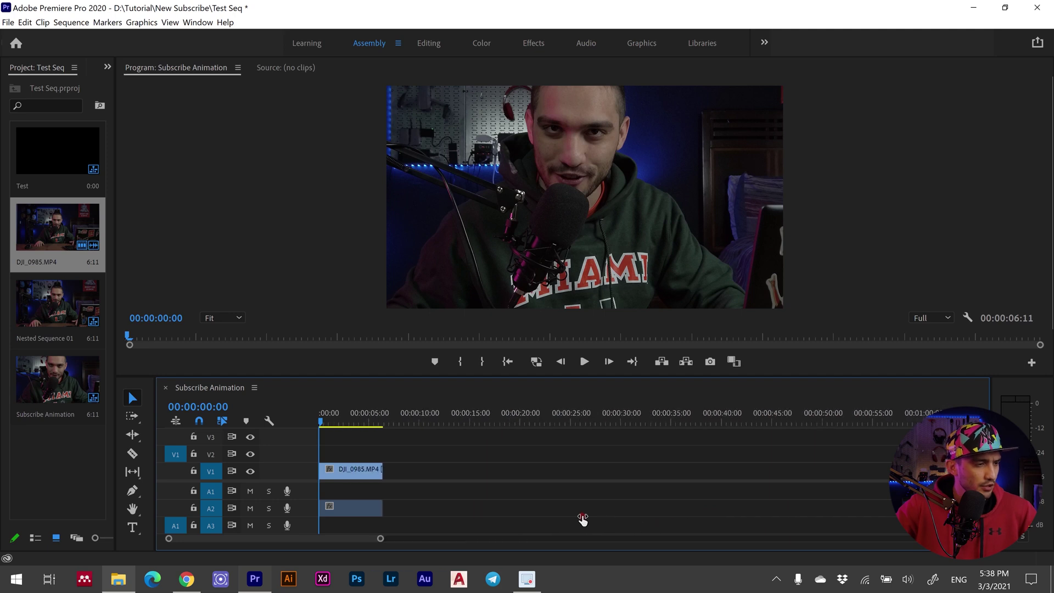
pyautogui.moveTo(386, 469); pyautogui.dragTo(354, 471)
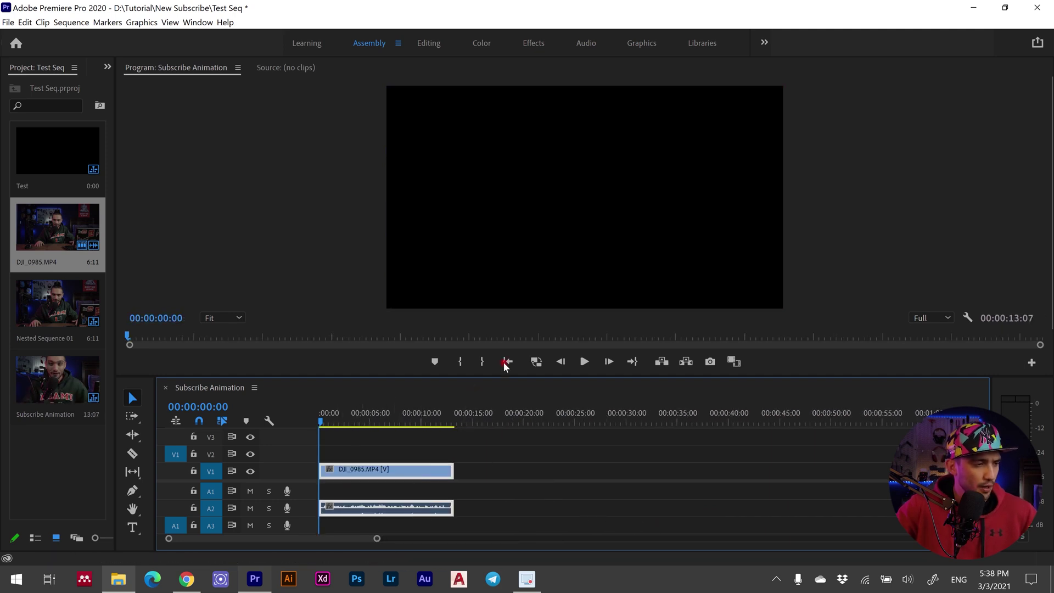
pyautogui.click(505, 364)
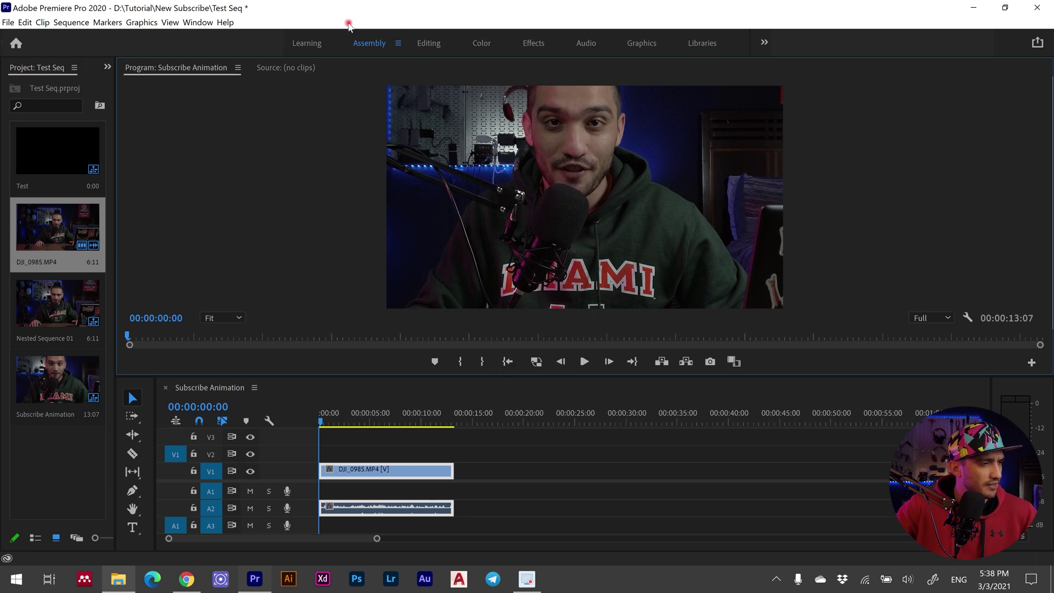
# Step: In the Editing workspace, scale DJI_0985.MP4 to 50 and extend it to 00:00:15:18
pyautogui.click(423, 44)
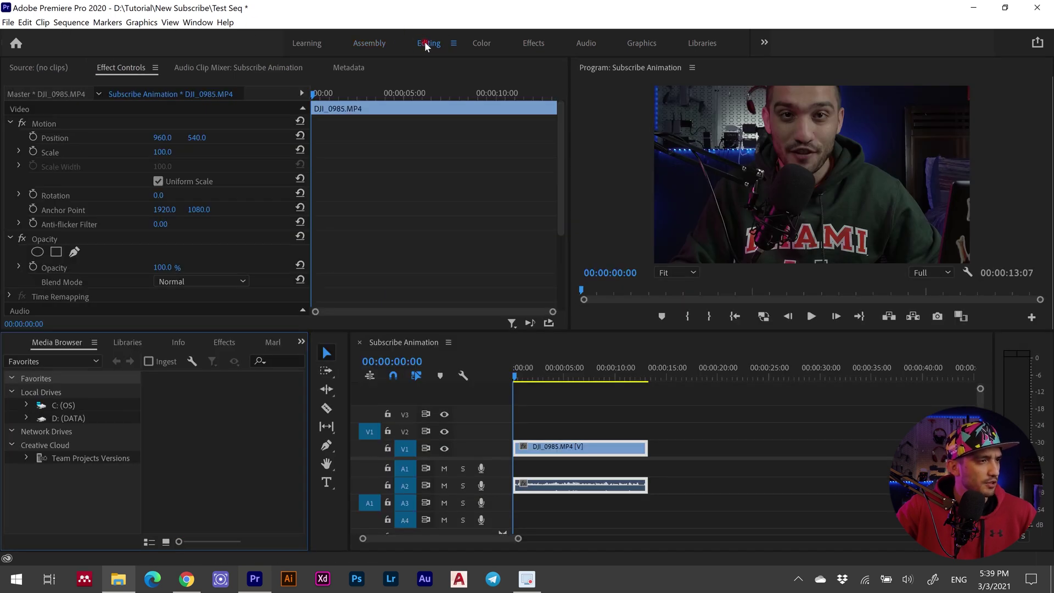
pyautogui.click(547, 448)
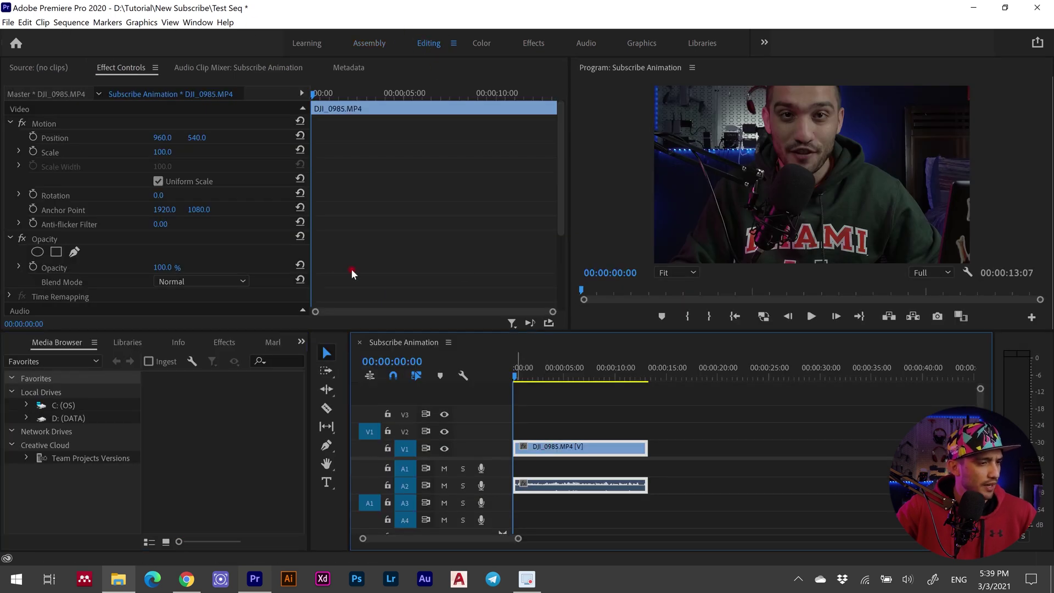
pyautogui.click(163, 156)
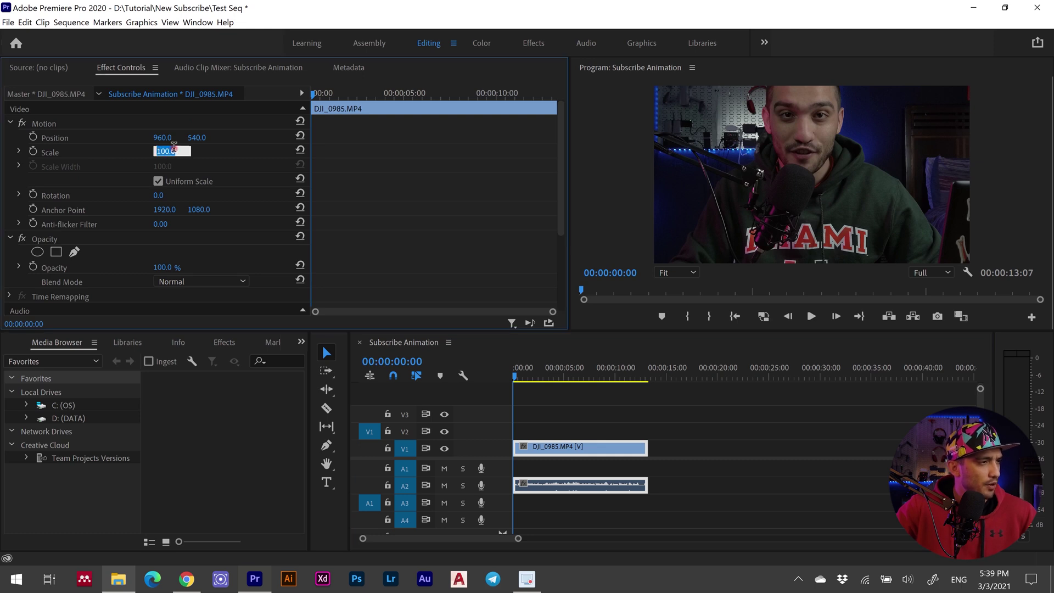
pyautogui.press('Return')
pyautogui.press('space')
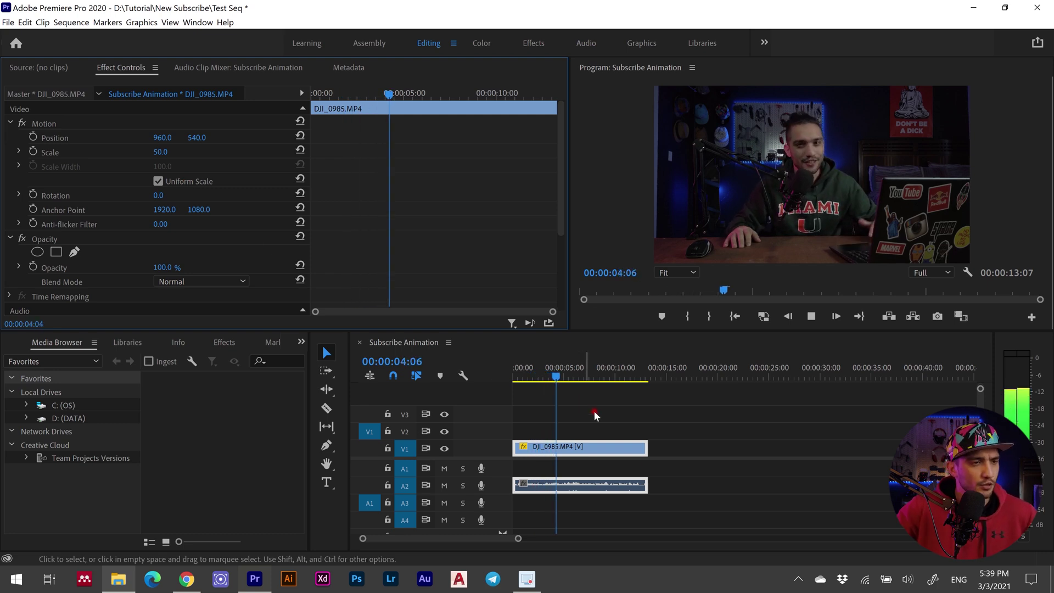
pyautogui.moveTo(647, 448); pyautogui.dragTo(675, 449)
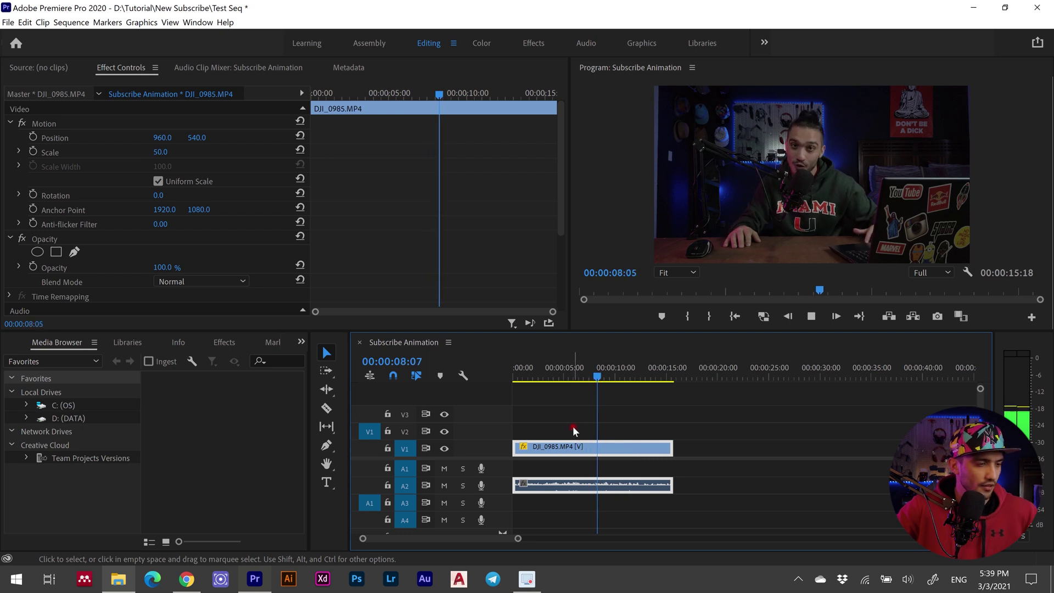
pyautogui.press('space')
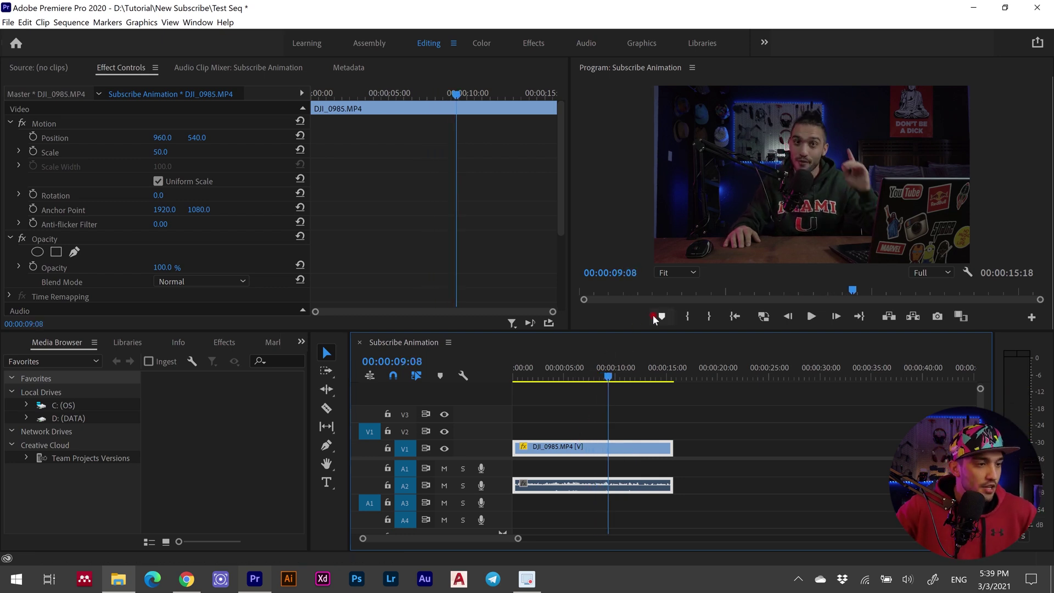
# Step: Razor the DJI_0985.MP4 clip into three pieces at 00:00:09:08 and 00:00:12:19
pyautogui.click(326, 408)
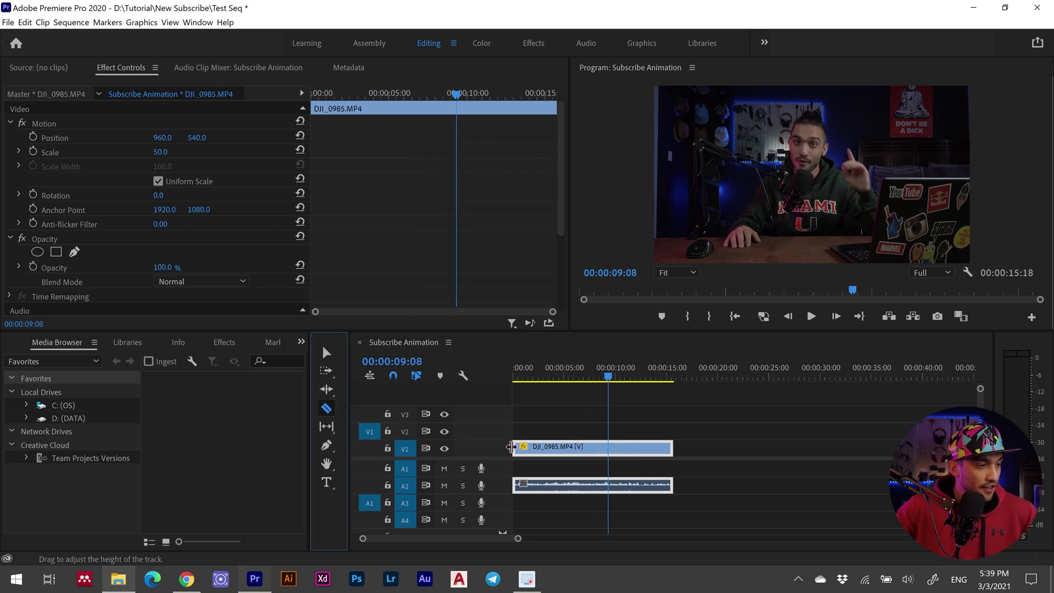
pyautogui.click(607, 452)
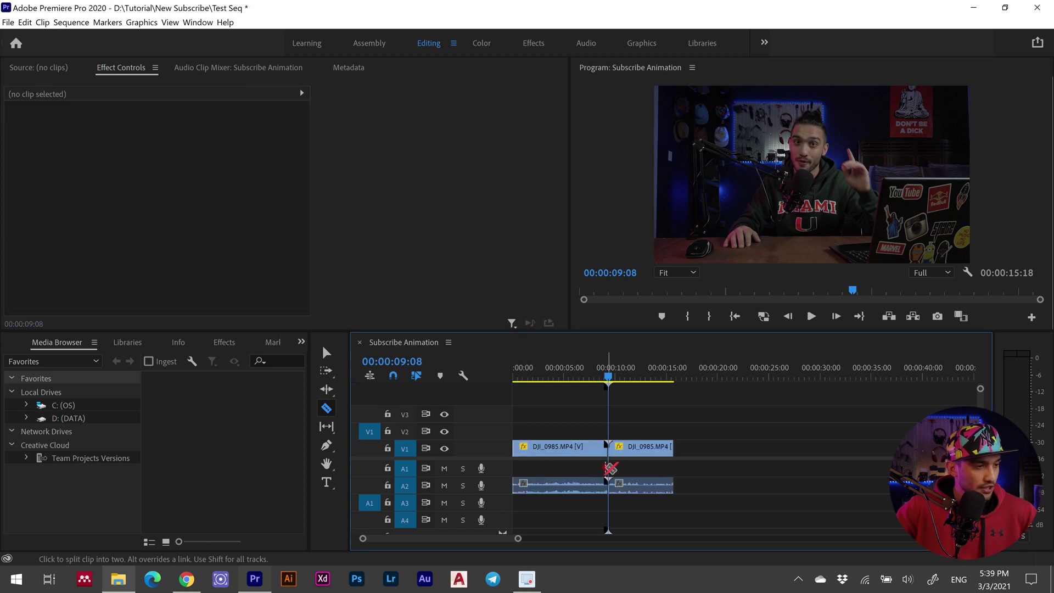
pyautogui.press('space')
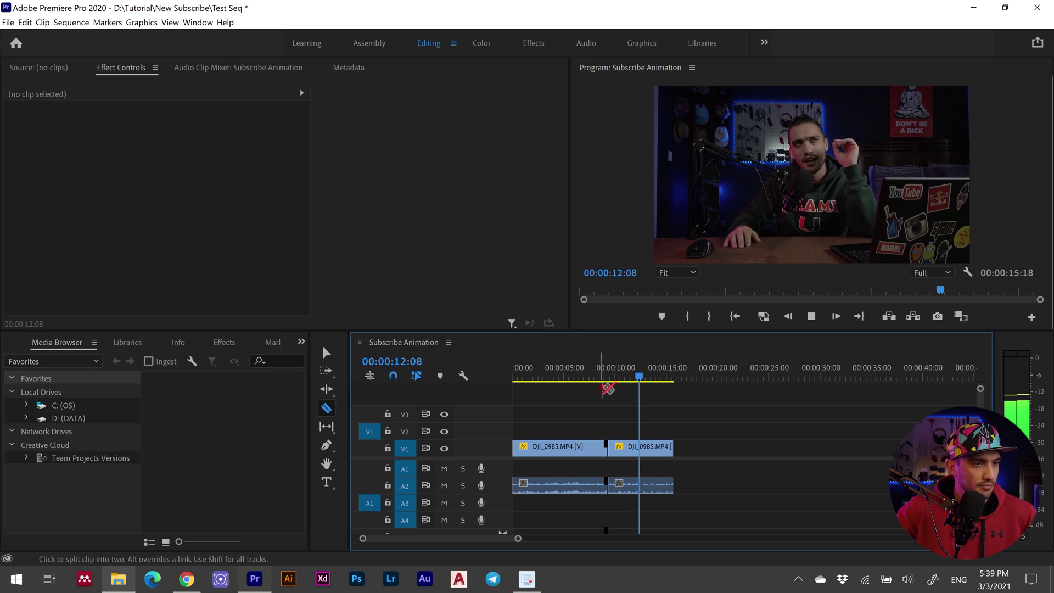
pyautogui.press('space')
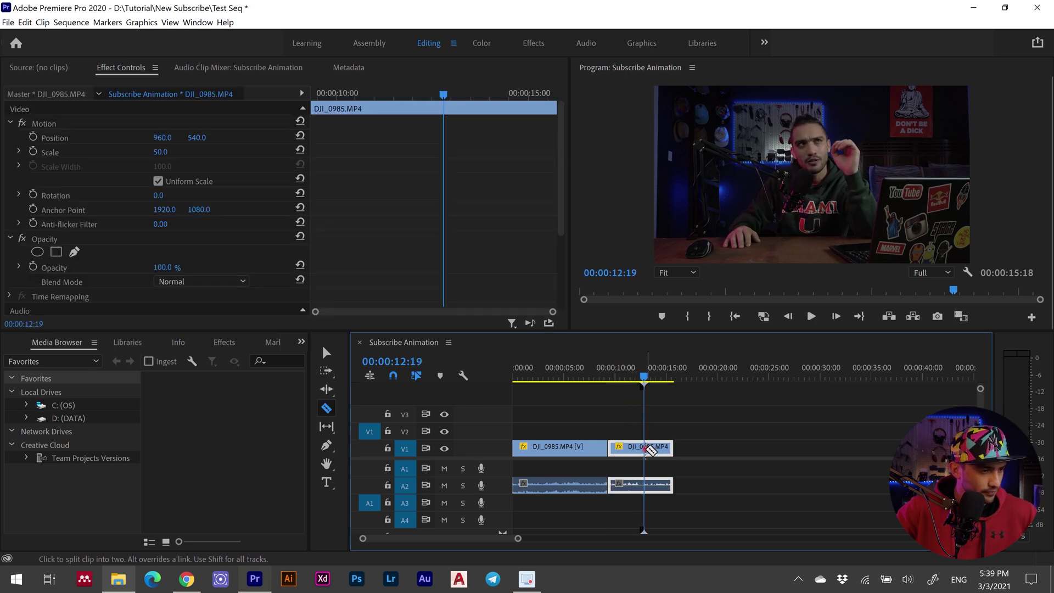
pyautogui.click(646, 447)
pyautogui.click(326, 353)
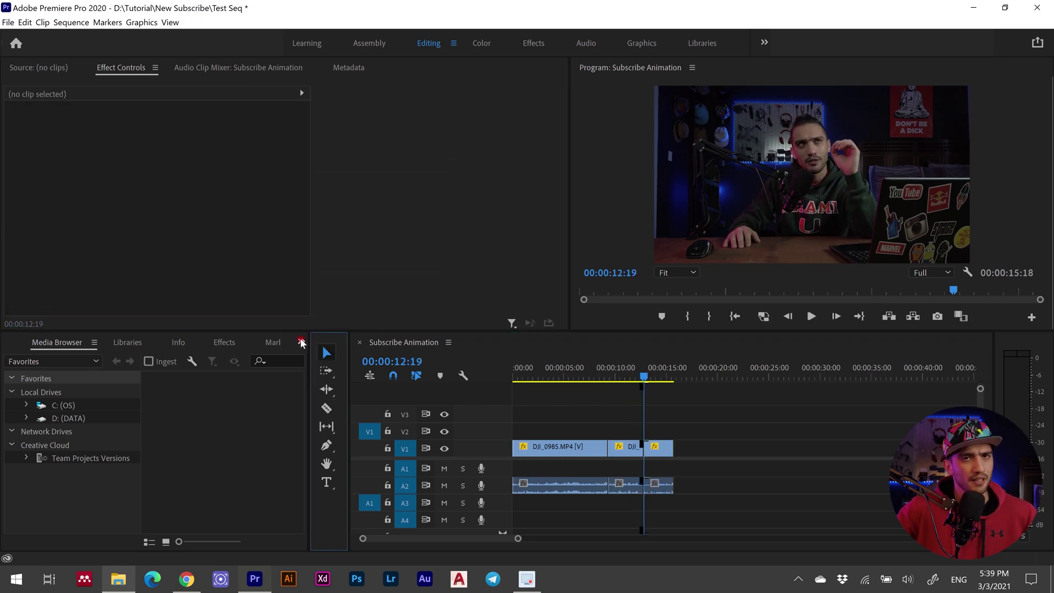
# Step: Import the Video_21-03-03_17-38-11 recording into the Test Seq project panel
pyautogui.click(301, 343)
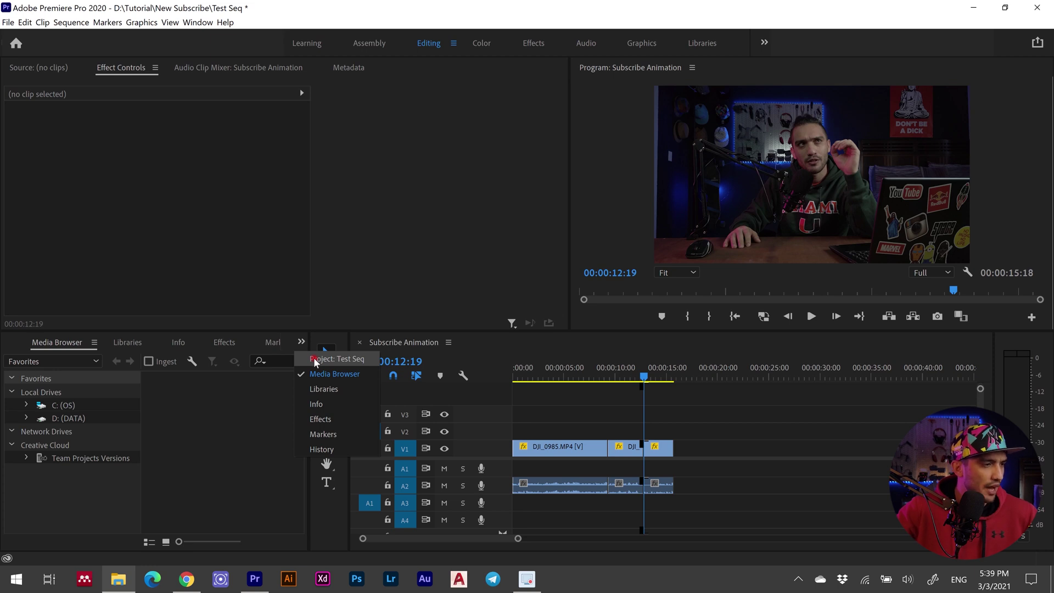
pyautogui.click(314, 358)
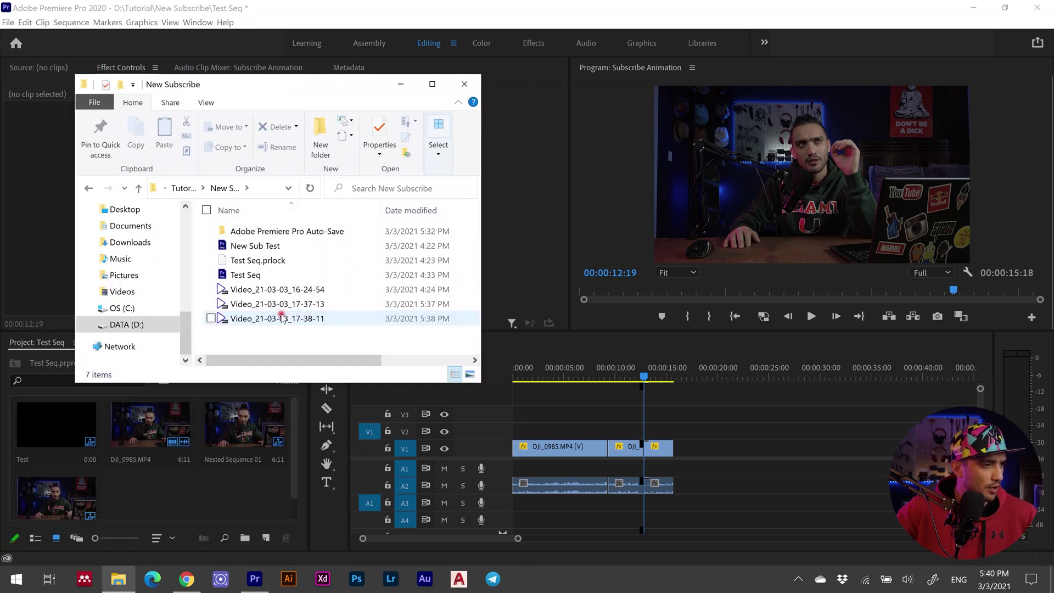
pyautogui.click(282, 319)
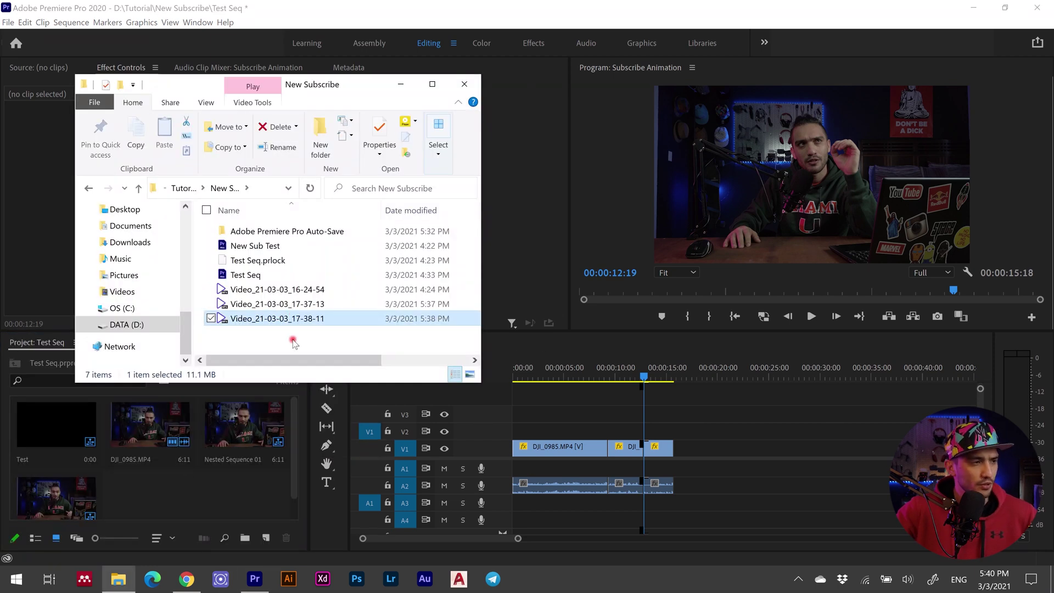
pyautogui.moveTo(296, 318); pyautogui.dragTo(229, 482)
# Step: Load the recording in the Source monitor and mark a roughly four-second In/Out range ending at 00:00:06:08
pyautogui.click(346, 4)
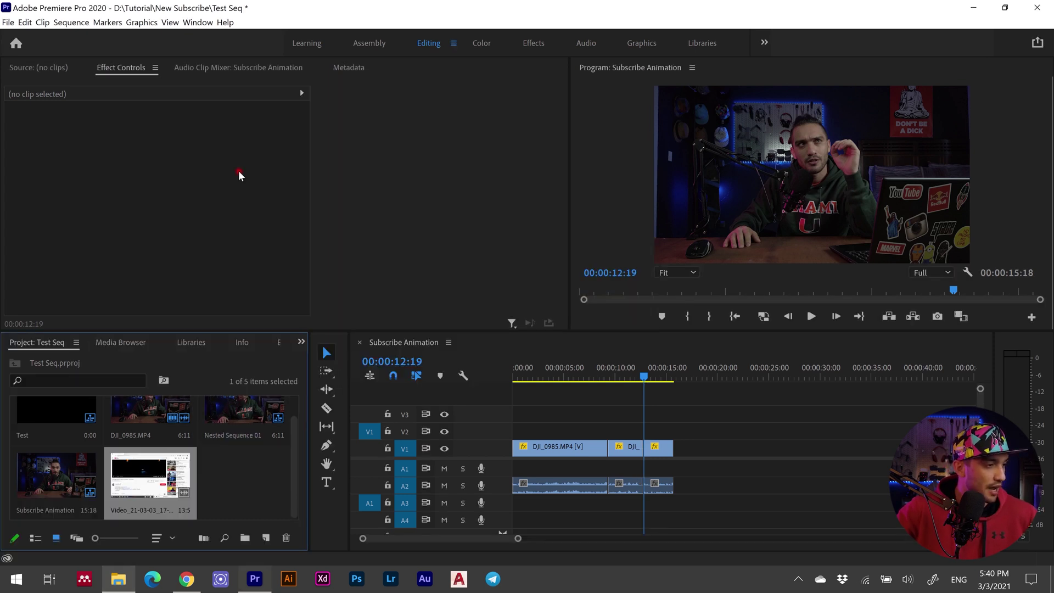
pyautogui.doubleClick(147, 468)
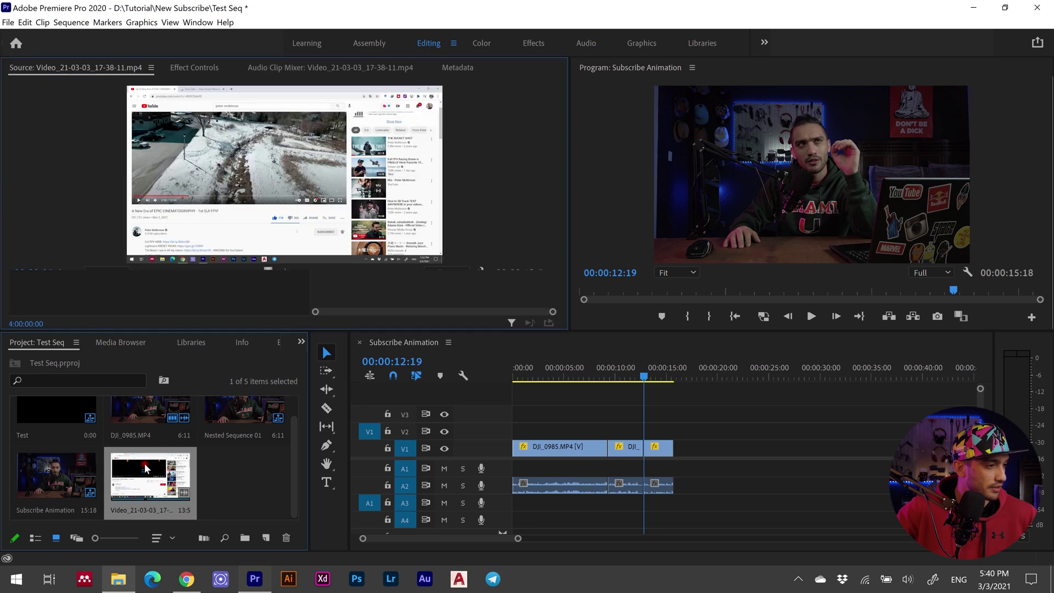
pyautogui.moveTo(243, 297); pyautogui.dragTo(227, 300)
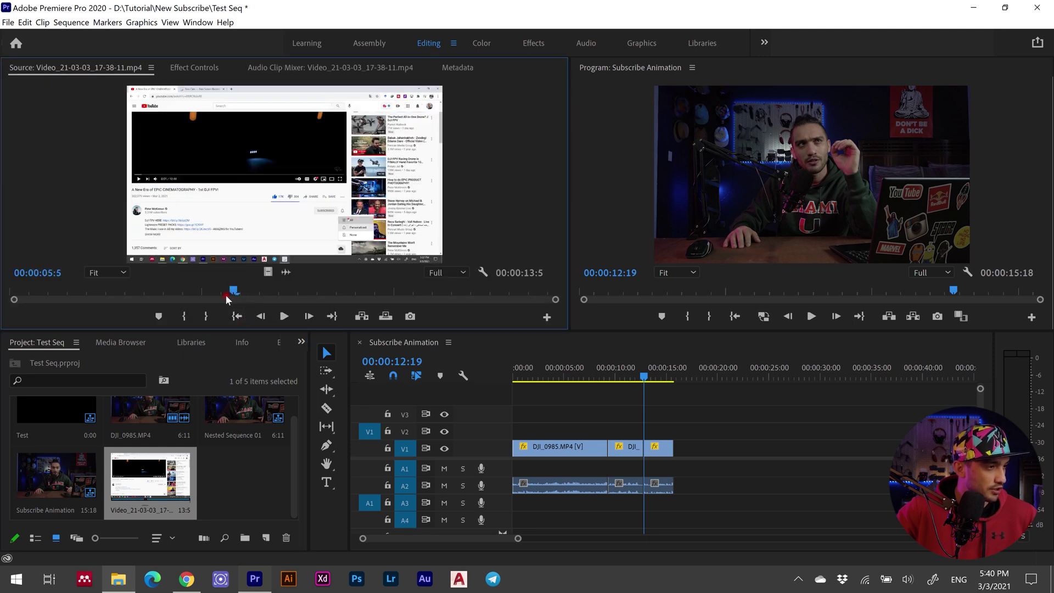
pyautogui.moveTo(135, 300); pyautogui.dragTo(121, 303)
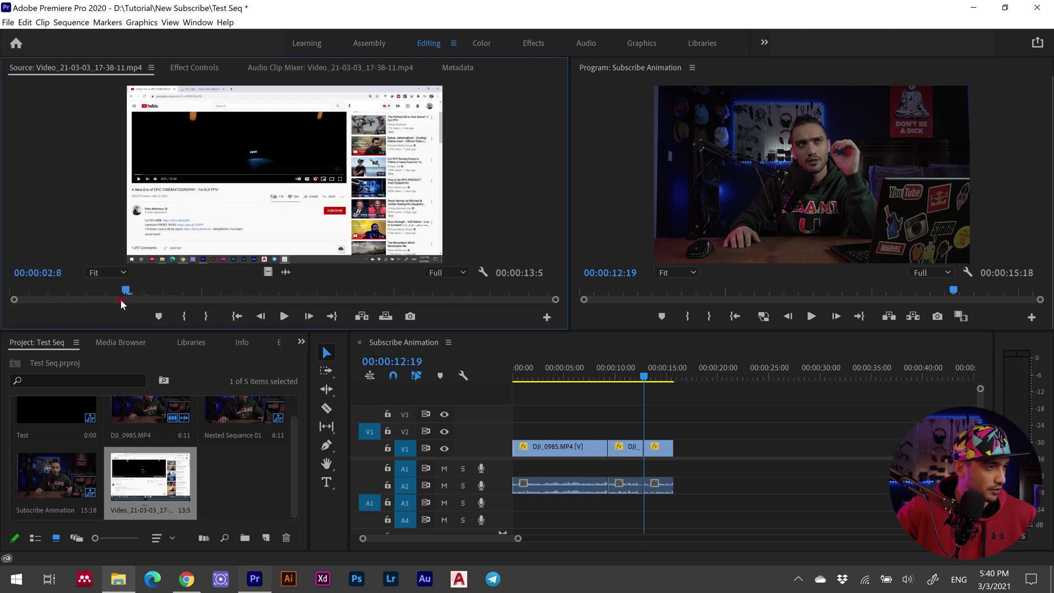
pyautogui.click(184, 317)
pyautogui.press('space')
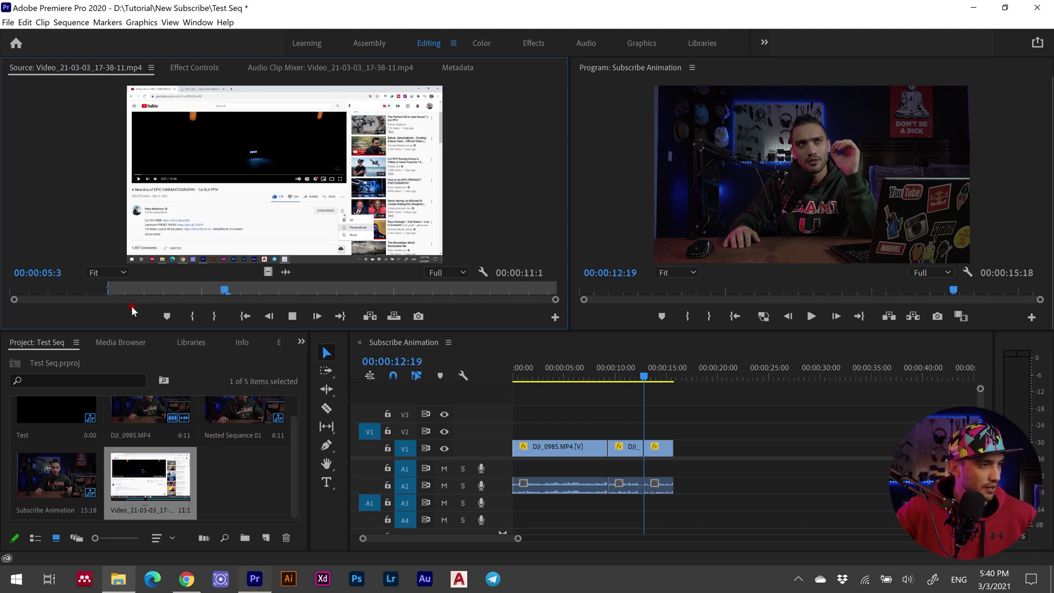
pyautogui.press('space')
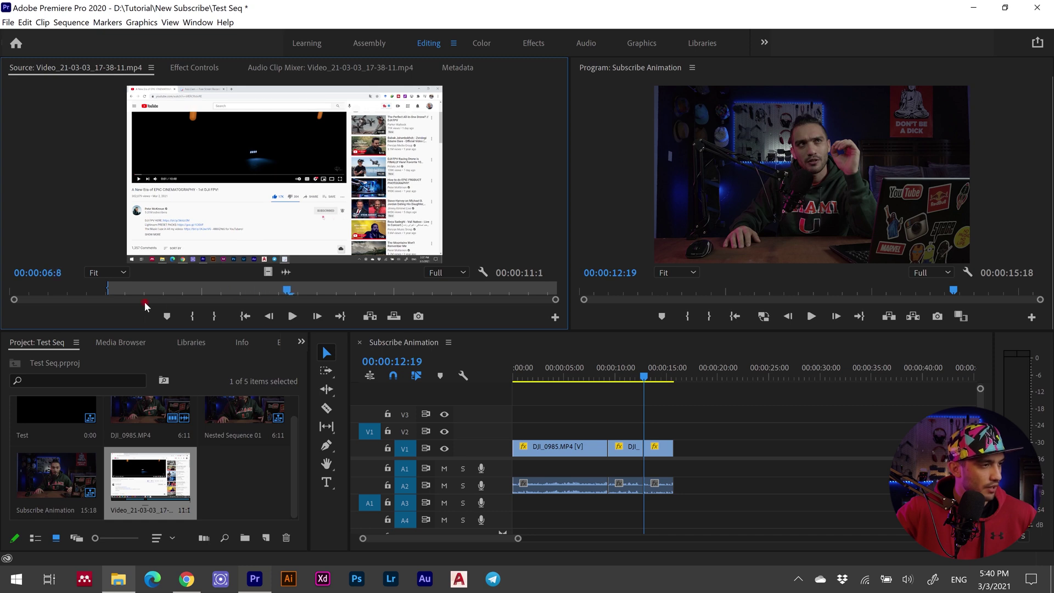
pyautogui.click(205, 317)
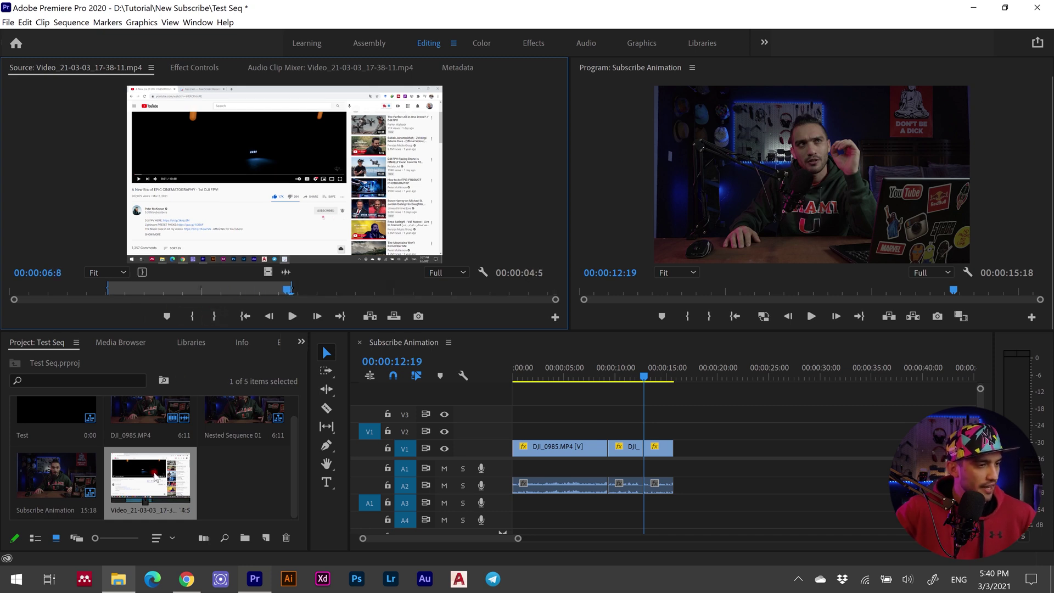
pyautogui.moveTo(155, 477); pyautogui.dragTo(188, 464)
# Step: Move the DJI pieces to V2, place the trimmed recording on V1 at 00:00:12:19, and hide V2
pyautogui.moveTo(340, 471); pyautogui.dragTo(571, 433)
pyautogui.click(724, 448)
pyautogui.click(725, 448)
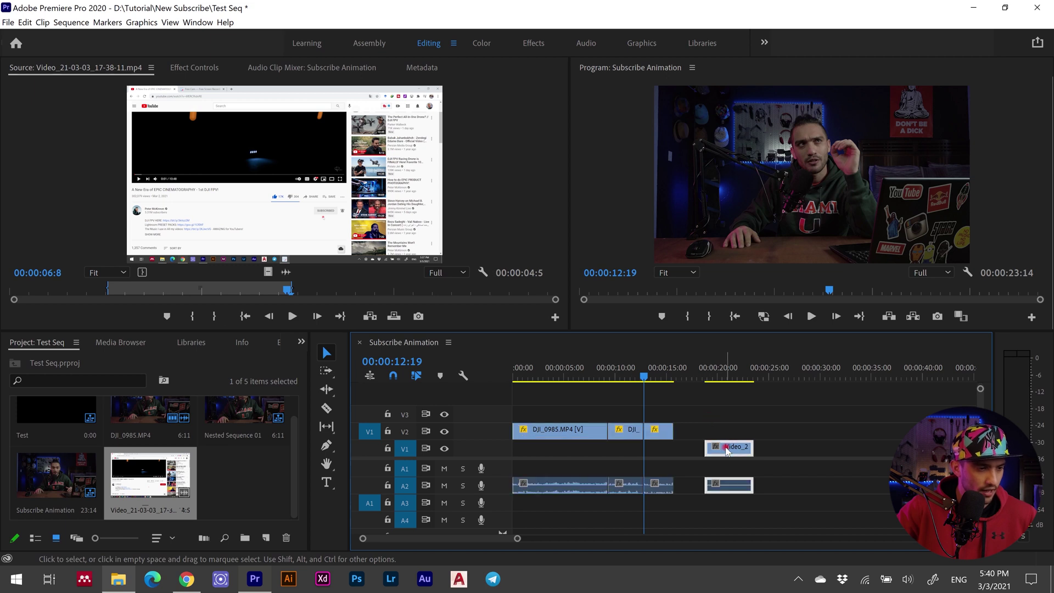
pyautogui.moveTo(723, 484); pyautogui.dragTo(632, 449)
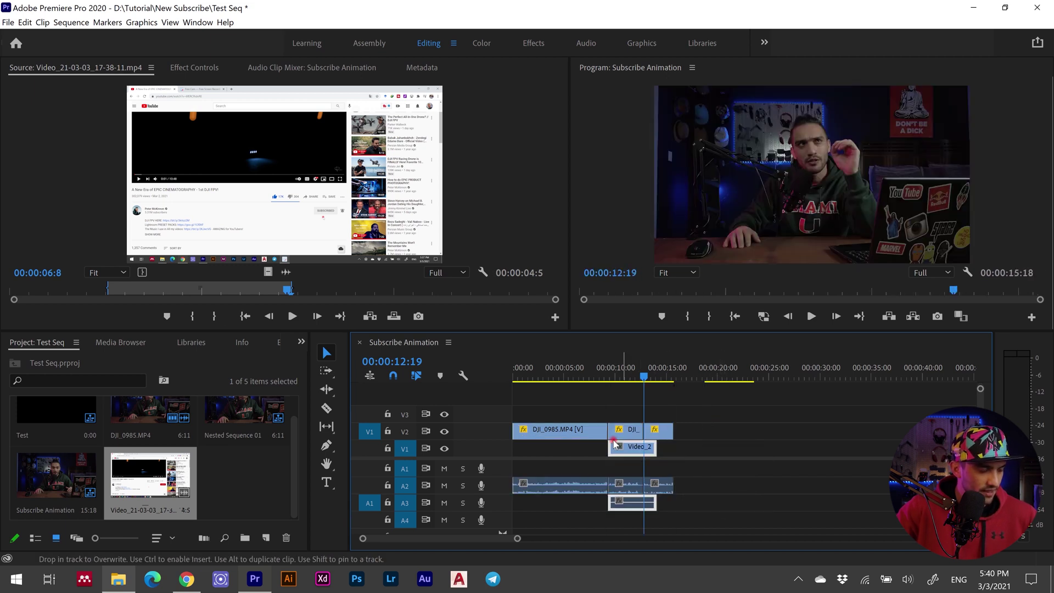
pyautogui.click(444, 432)
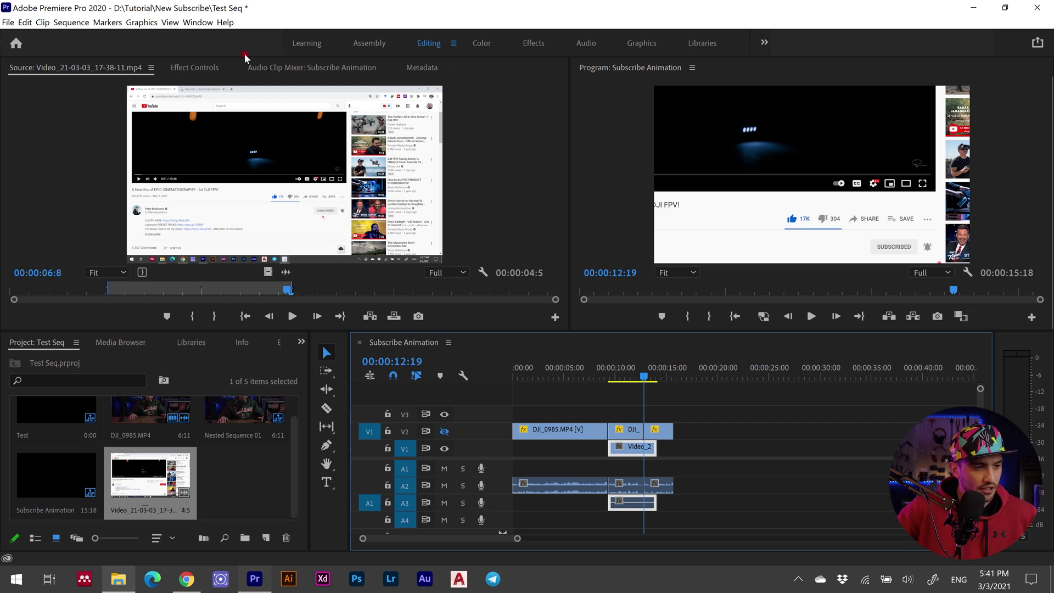
# Step: Scale the Video_21 screen recording to 75 and move it down-right to position 1364, 1007
pyautogui.click(206, 67)
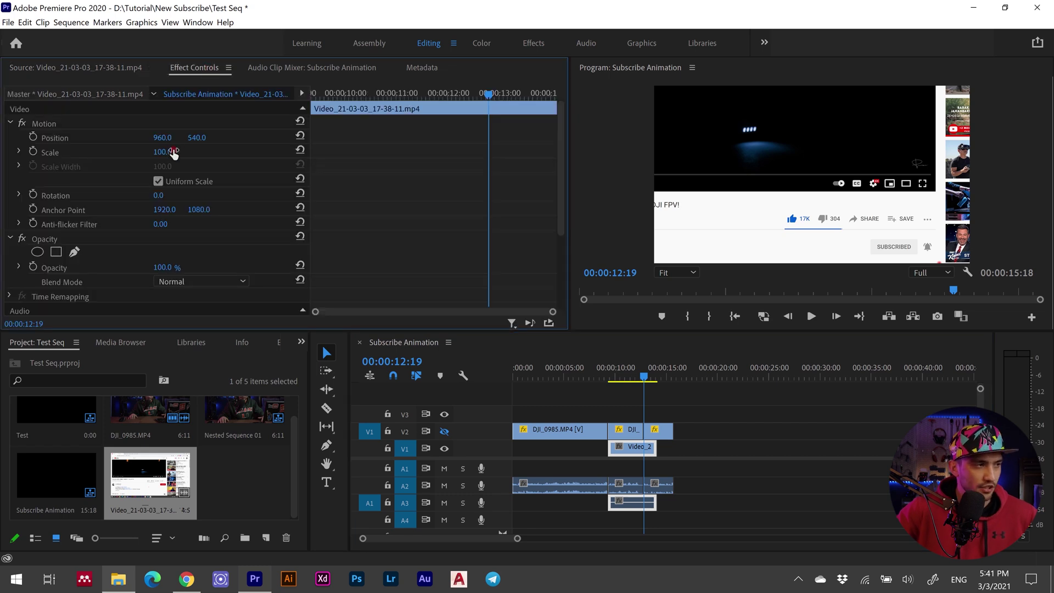
pyautogui.moveTo(162, 153); pyautogui.dragTo(409, 148)
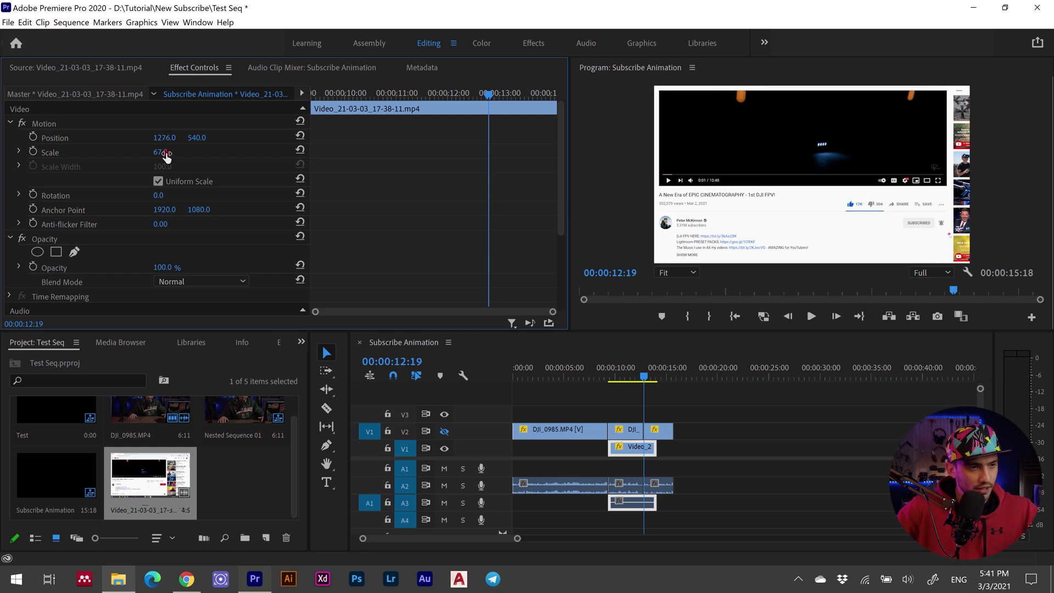
pyautogui.moveTo(163, 138); pyautogui.dragTo(170, 137)
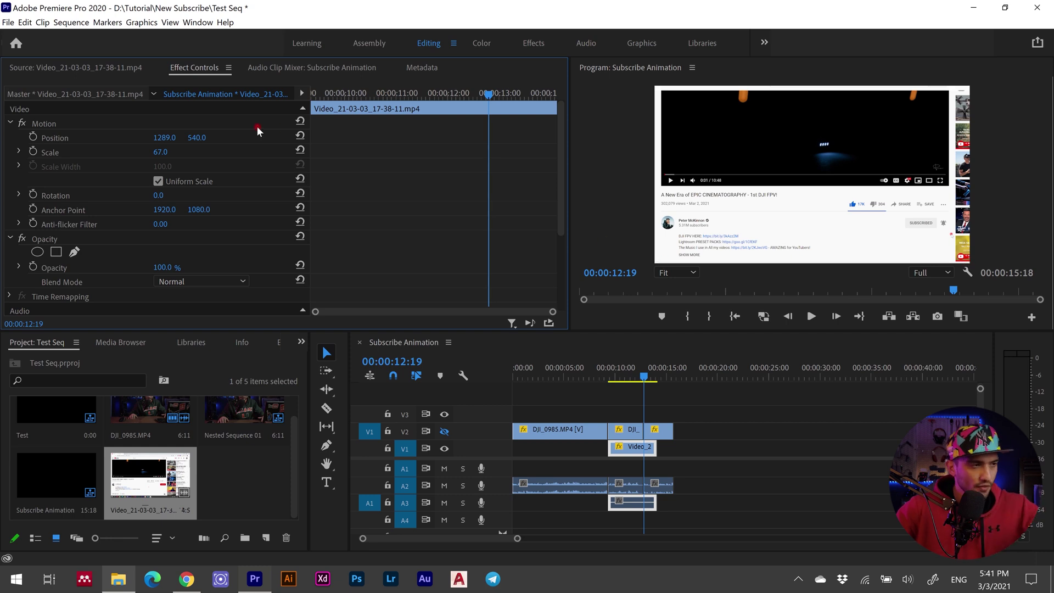
pyautogui.moveTo(164, 157); pyautogui.dragTo(179, 137)
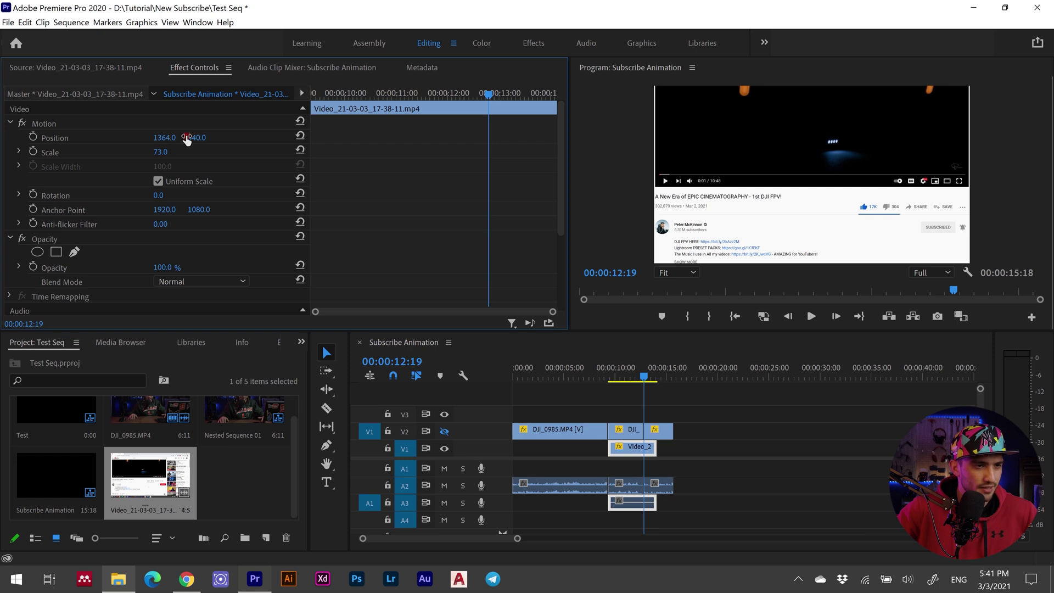
pyautogui.click(163, 152)
pyautogui.write('75')
pyautogui.press('Return')
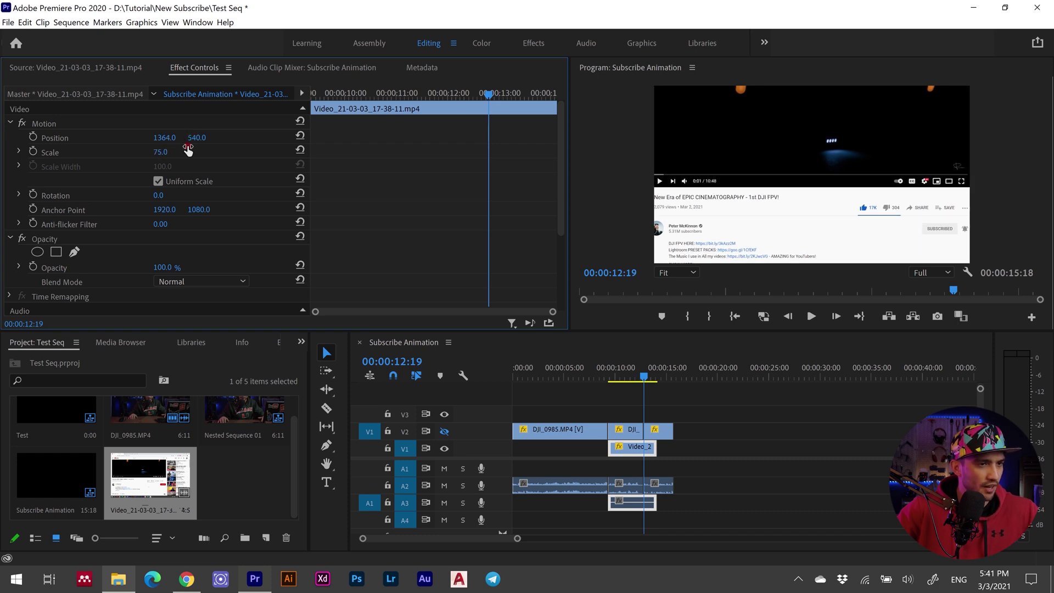
pyautogui.moveTo(196, 137); pyautogui.dragTo(519, 195)
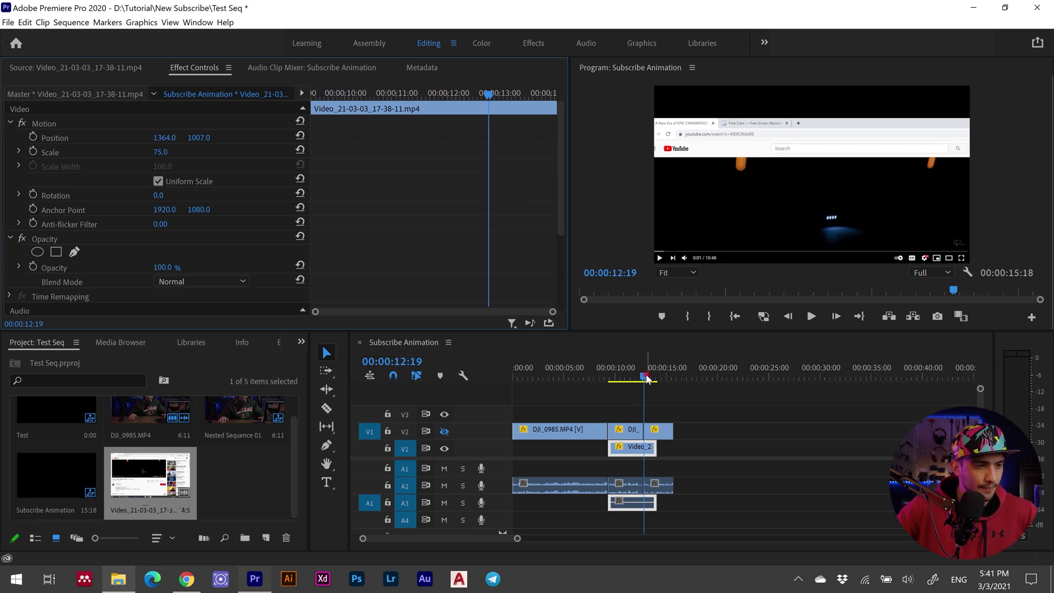
# Step: Start Position keyframing at 09:08 and bring the recording into view at 955, 579 by 10:05
pyautogui.click(625, 456)
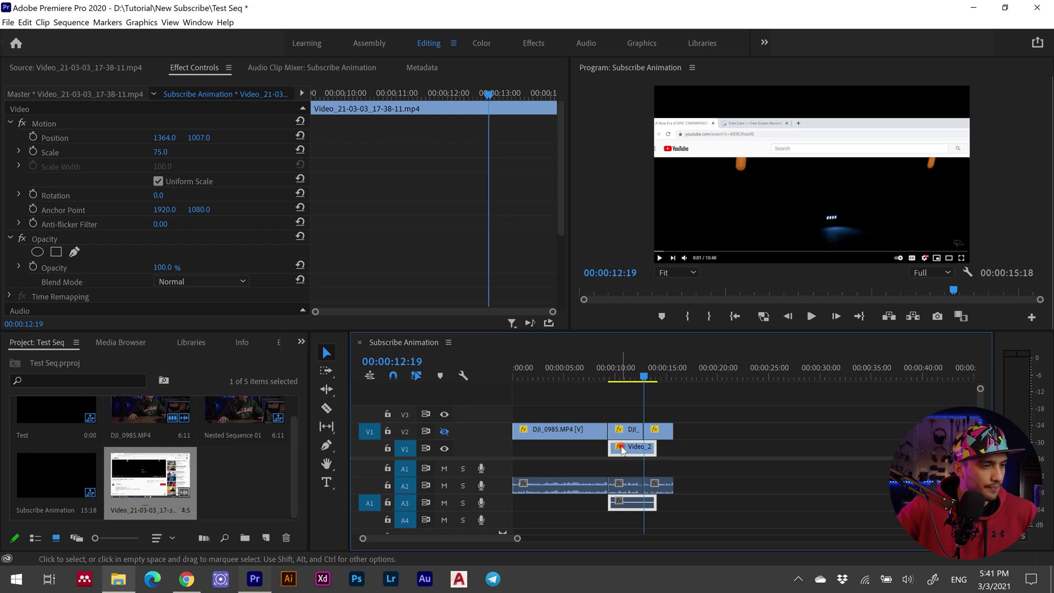
pyautogui.moveTo(459, 91); pyautogui.dragTo(304, 137)
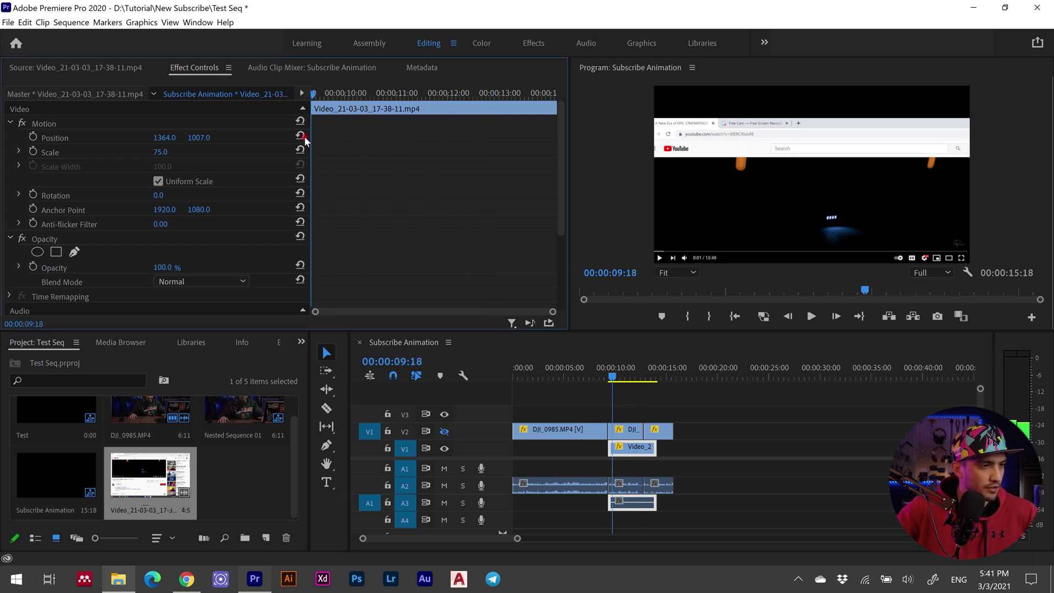
pyautogui.click(32, 136)
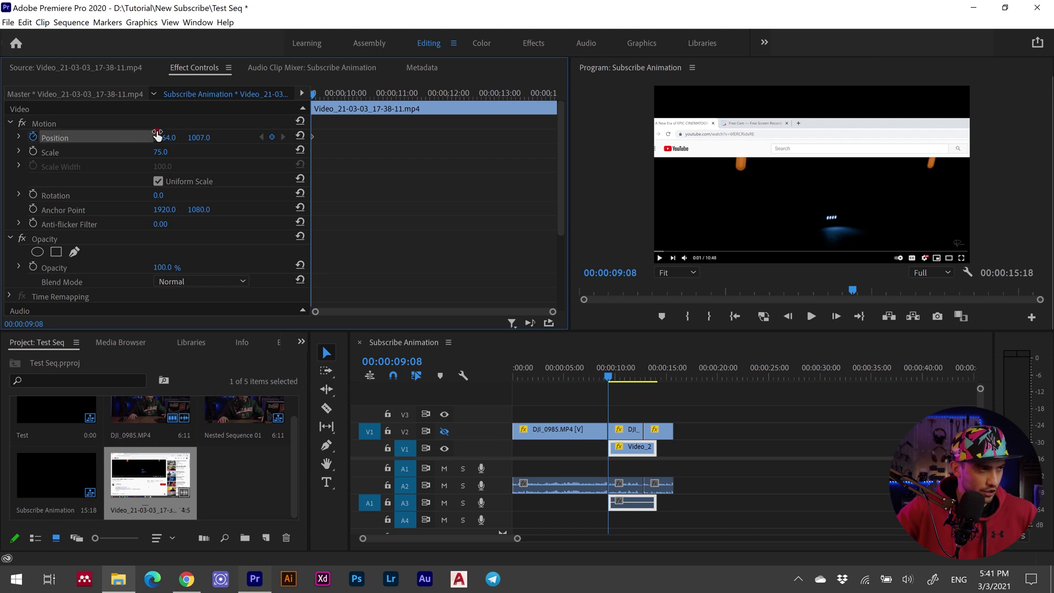
pyautogui.press('space')
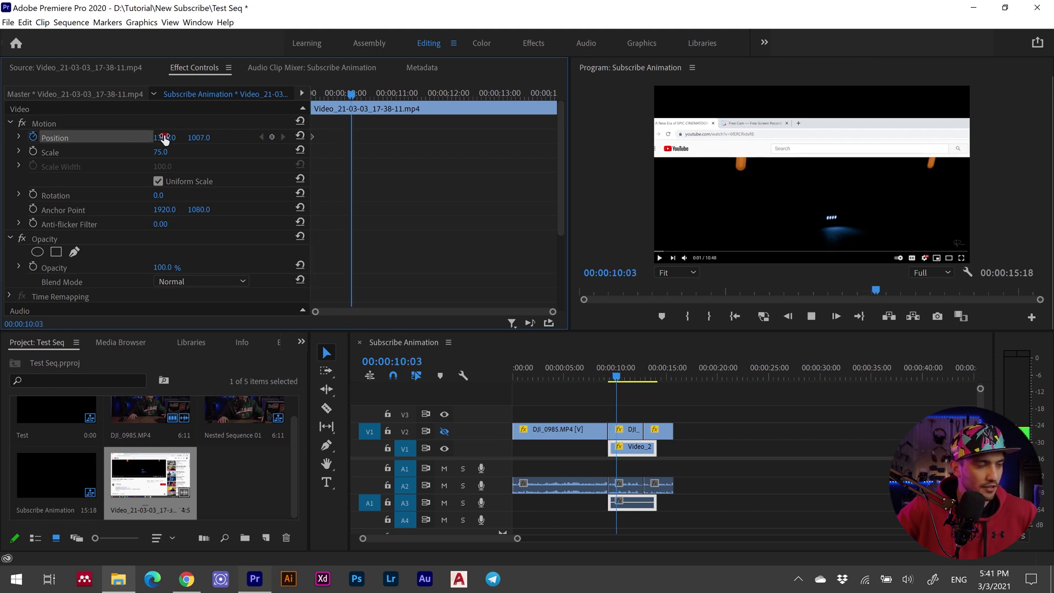
pyautogui.press('space')
pyautogui.moveTo(201, 137); pyautogui.dragTo(114, 99)
pyautogui.moveTo(168, 135); pyautogui.dragTo(104, 129)
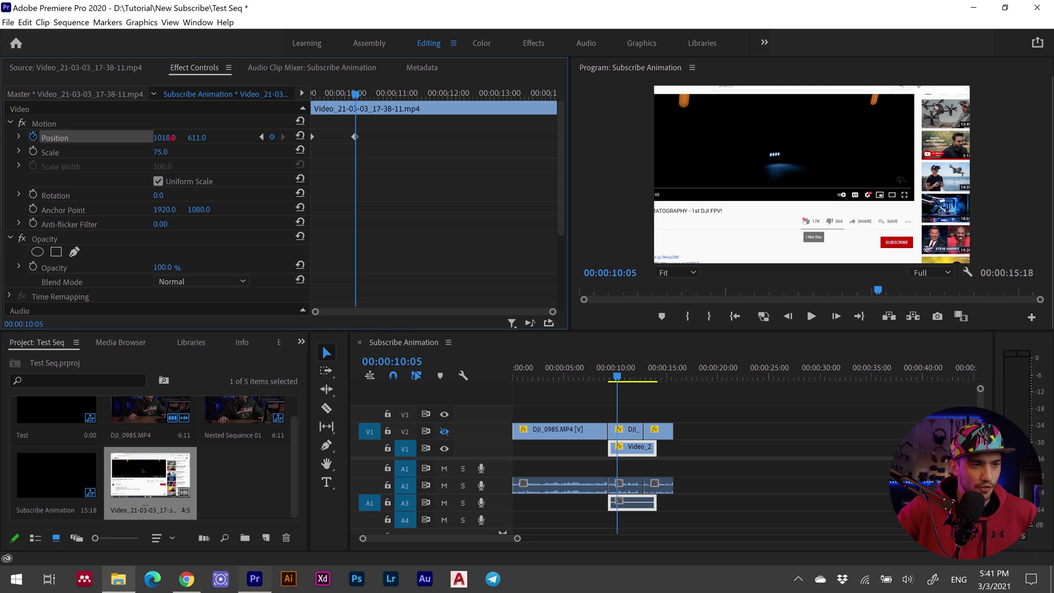
pyautogui.moveTo(196, 137); pyautogui.dragTo(114, 134)
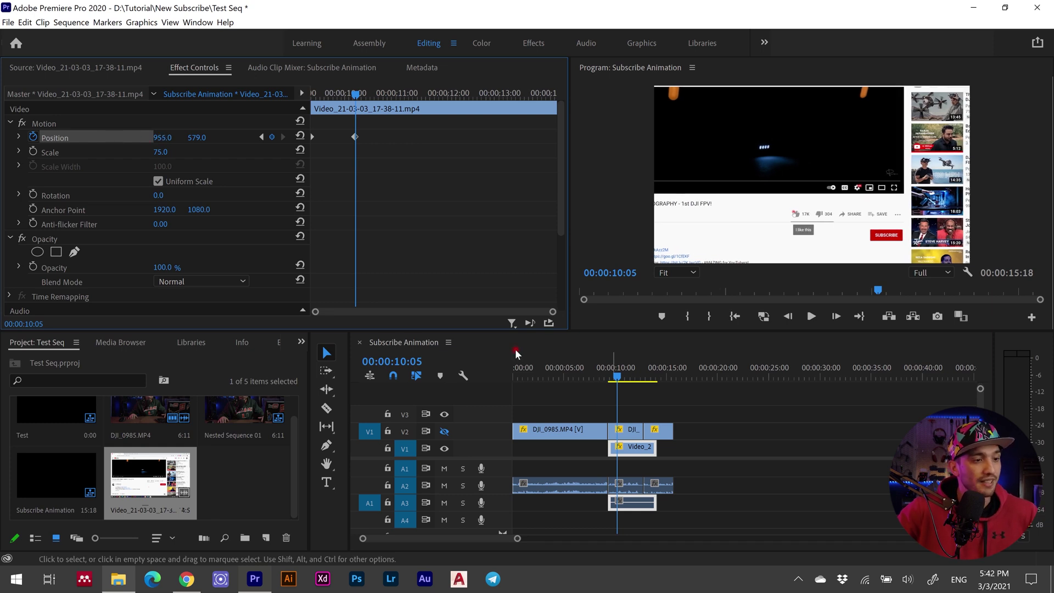
# Step: Hold the recording until 12:22, return it to 1364, 1007 at 13:09, and trim the last V2 clip's start
pyautogui.press('space')
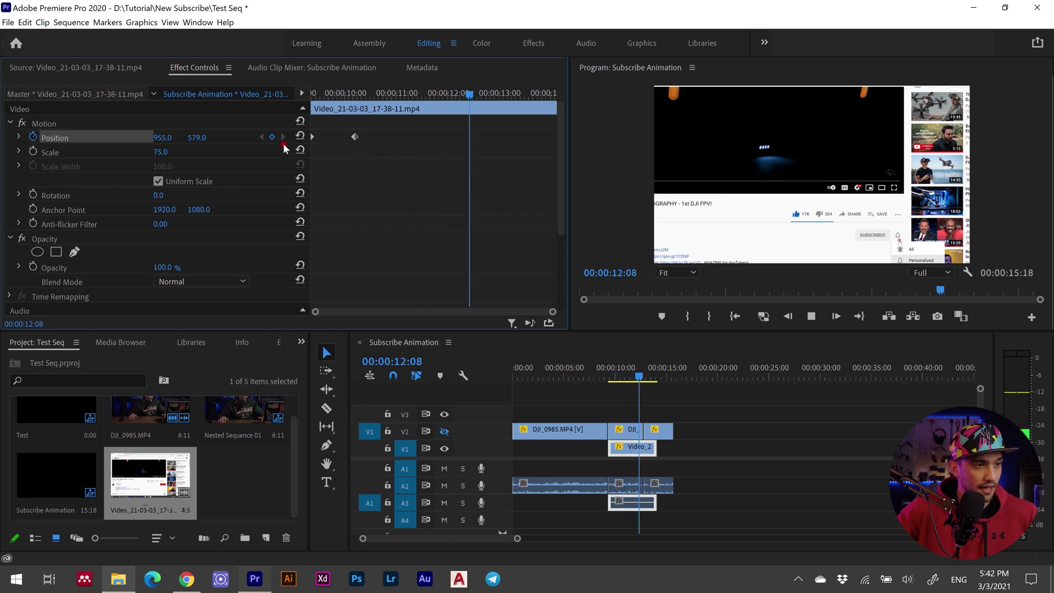
pyautogui.press('space')
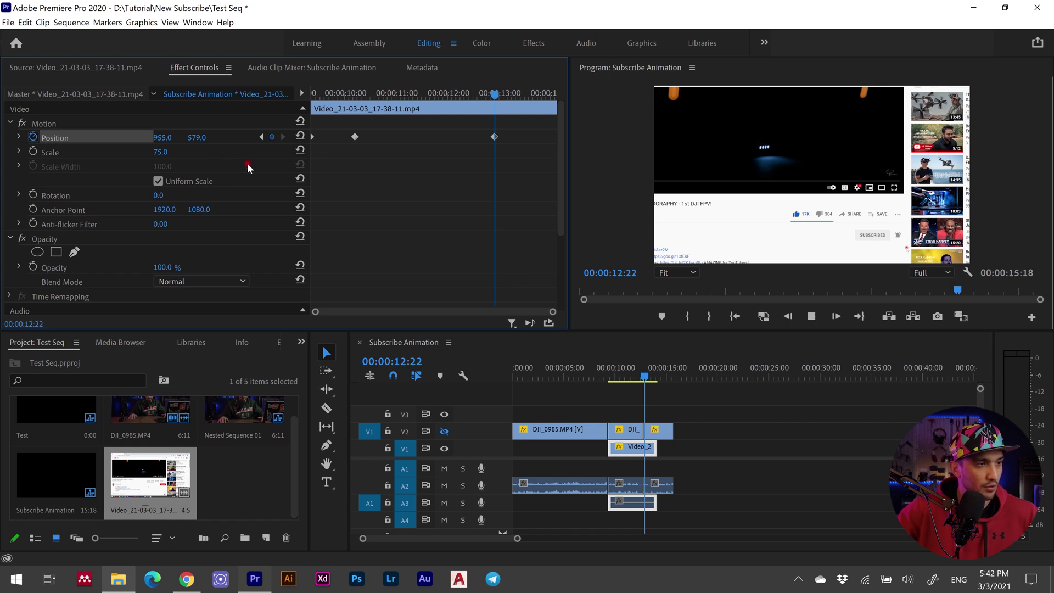
pyautogui.press('space')
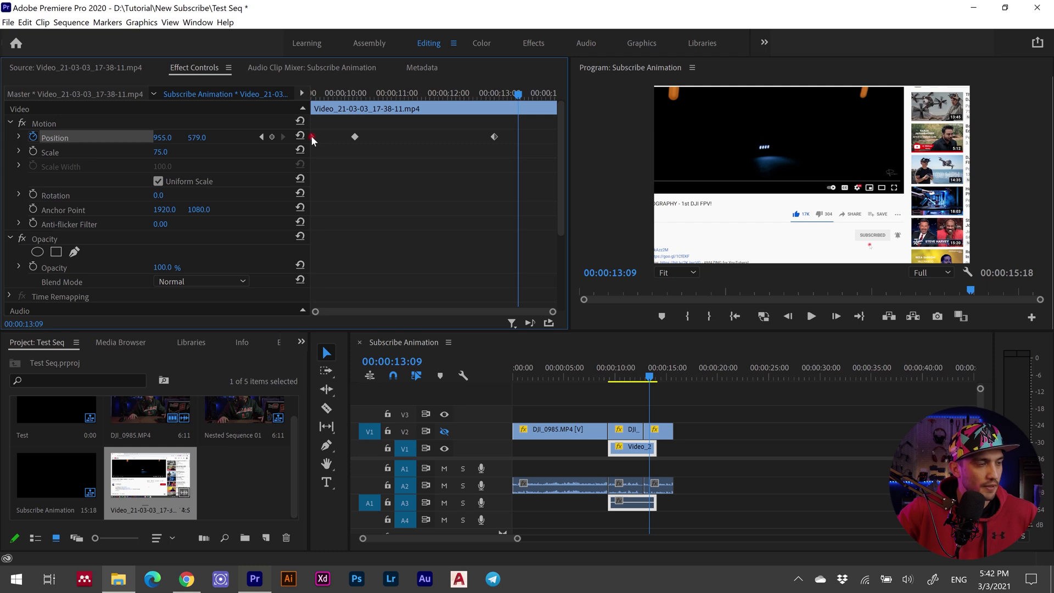
pyautogui.hotkey('ctrl', 'v')
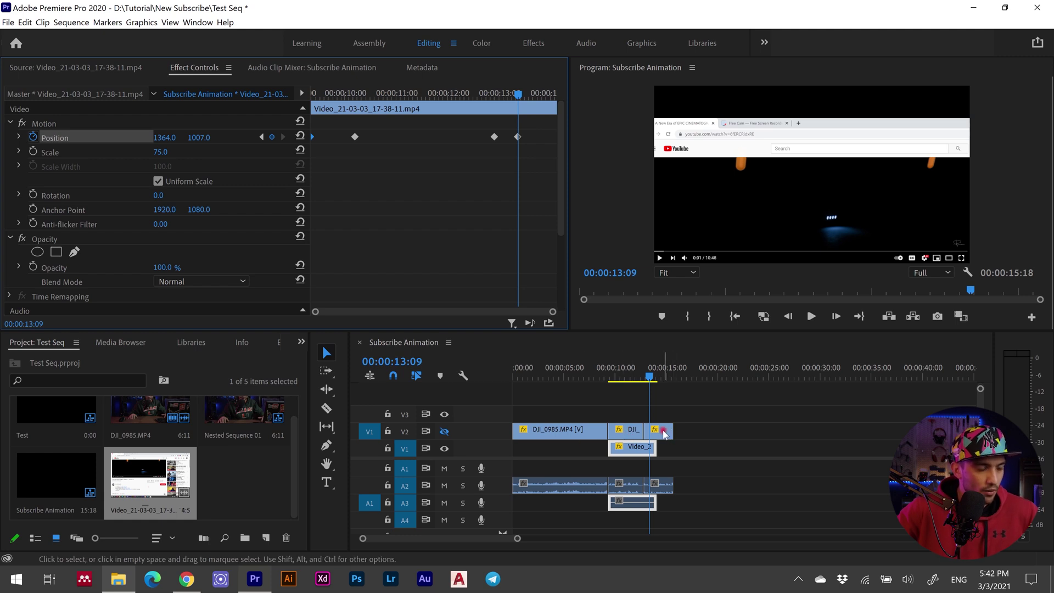
pyautogui.moveTo(646, 432); pyautogui.dragTo(680, 432)
# Step: Delete the last short V2 clip, extend the DJI_0985 clip, and split it at 13:09
pyautogui.press('Delete')
pyautogui.click(326, 407)
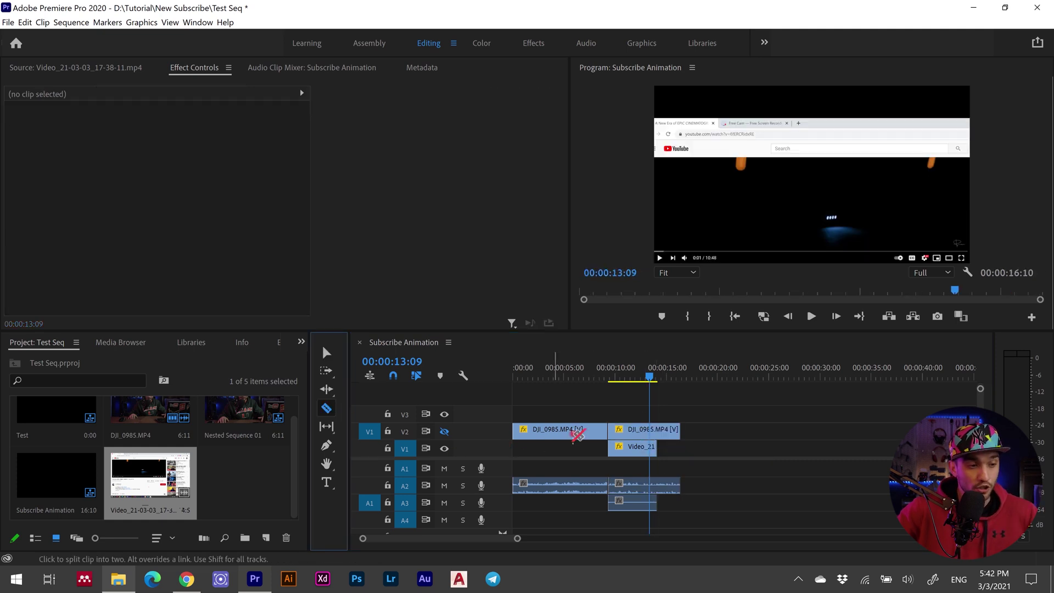
pyautogui.click(658, 431)
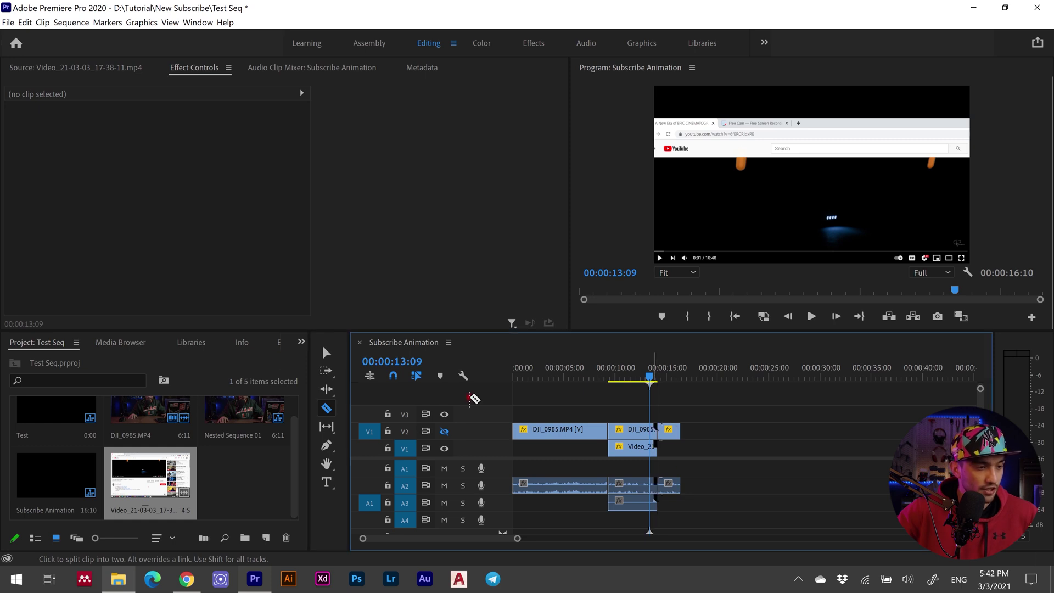
# Step: Make track V2 visible again and select the DJI_0985 clip at 09:08
pyautogui.click(326, 355)
pyautogui.click(444, 432)
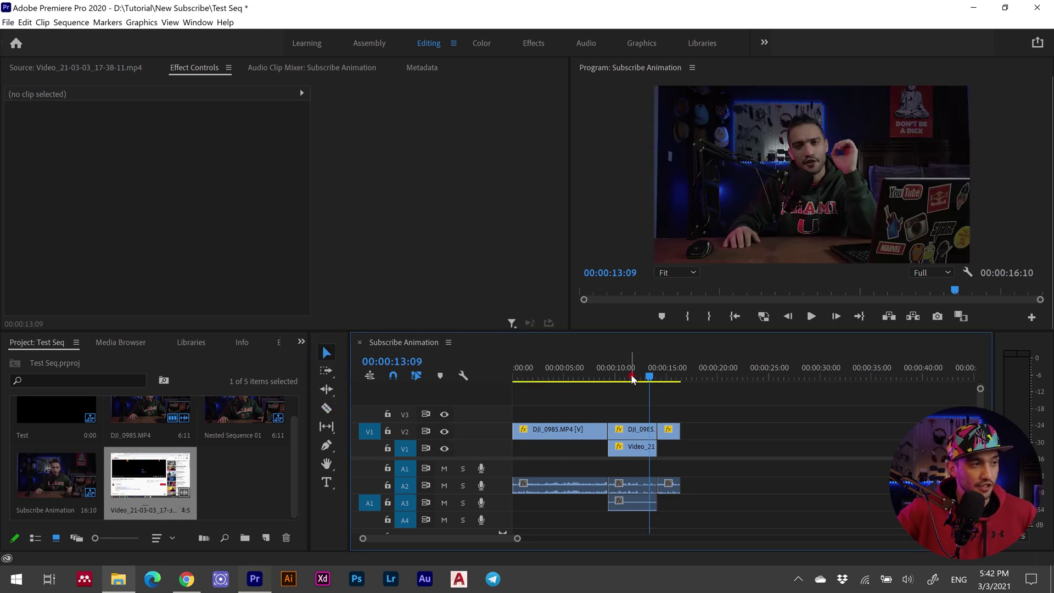
pyautogui.moveTo(632, 381); pyautogui.dragTo(612, 377)
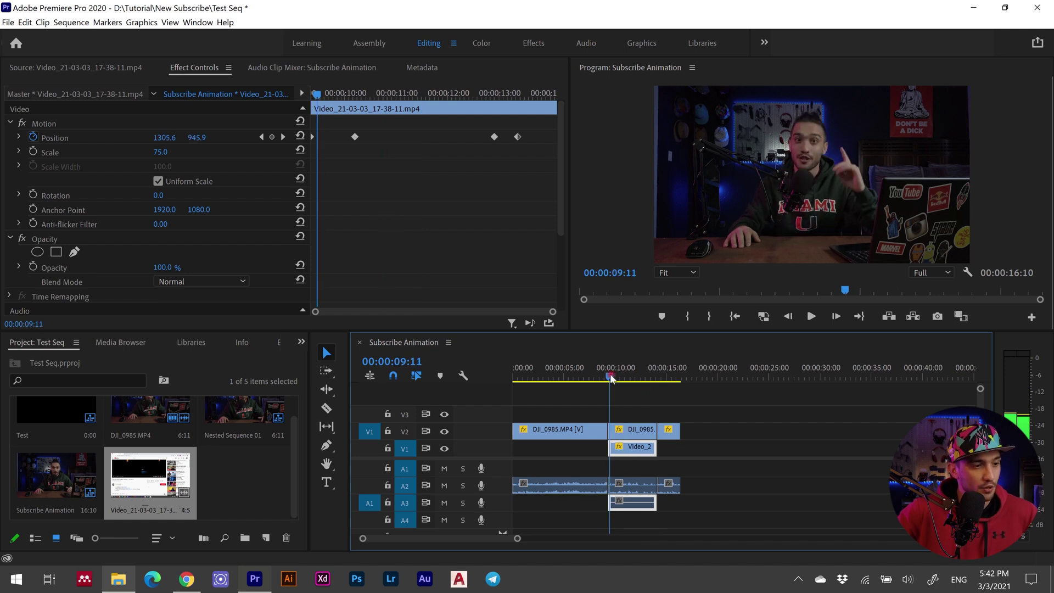
pyautogui.press('Right')
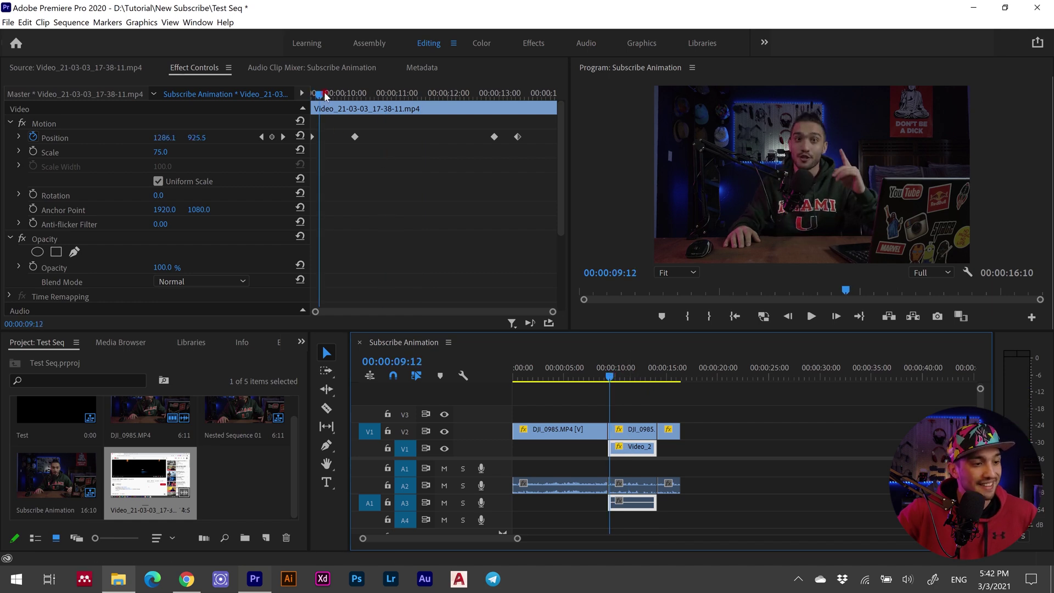
pyautogui.moveTo(326, 97); pyautogui.dragTo(317, 128)
pyautogui.click(633, 433)
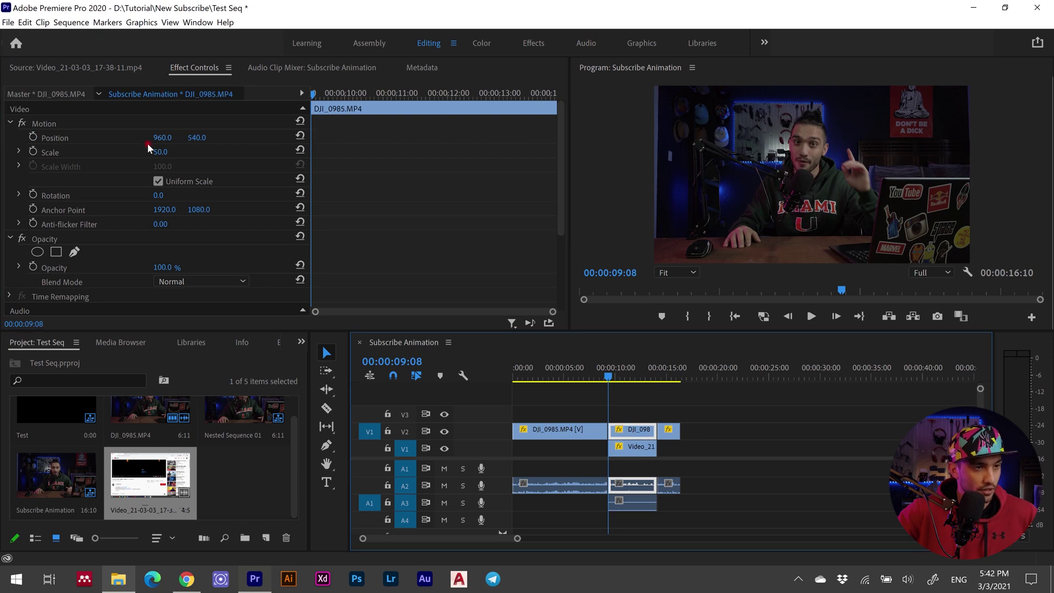
# Step: Start Position keyframes on the DJI_0985 clip and slide the footage up at 10:05
pyautogui.click(34, 137)
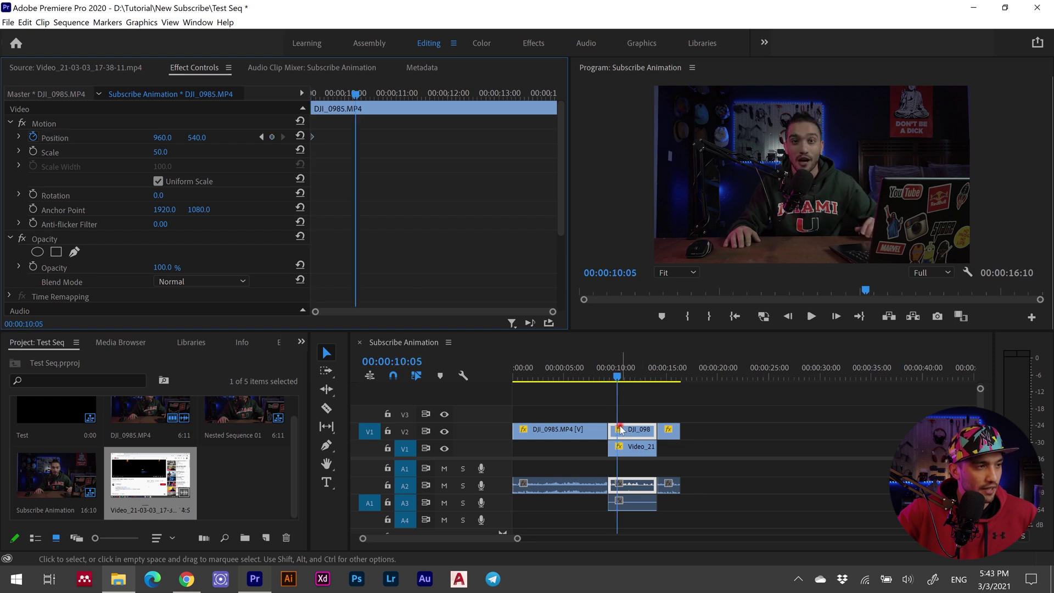
pyautogui.click(625, 449)
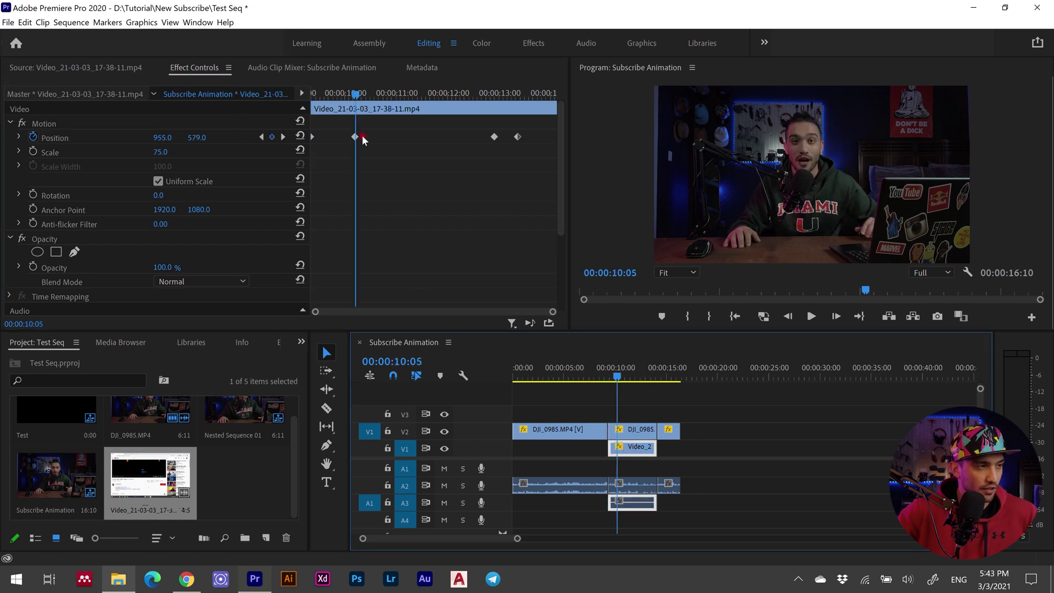
pyautogui.click(626, 431)
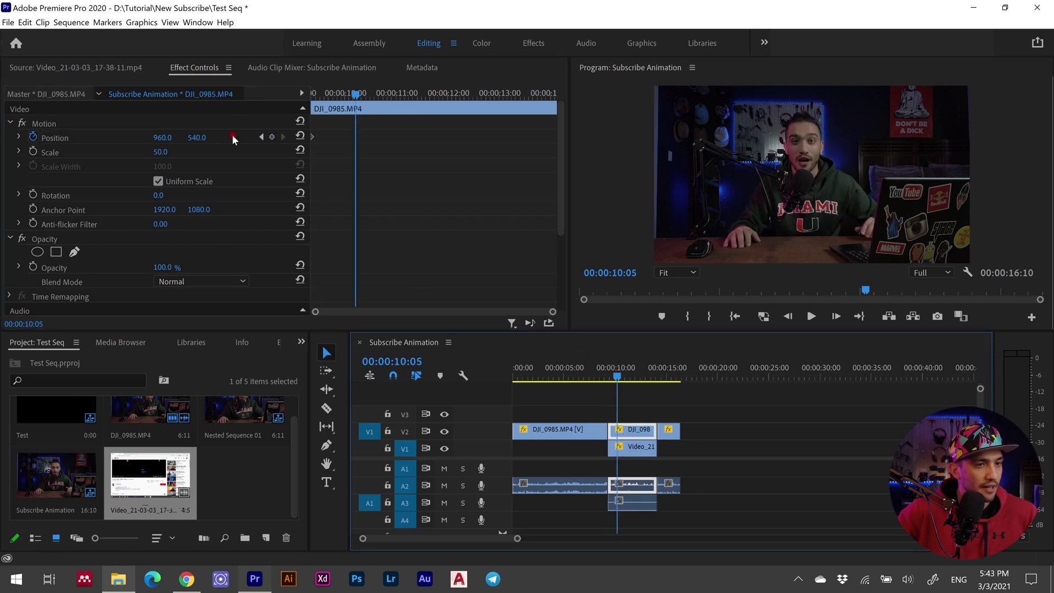
pyautogui.moveTo(199, 138); pyautogui.dragTo(231, 134)
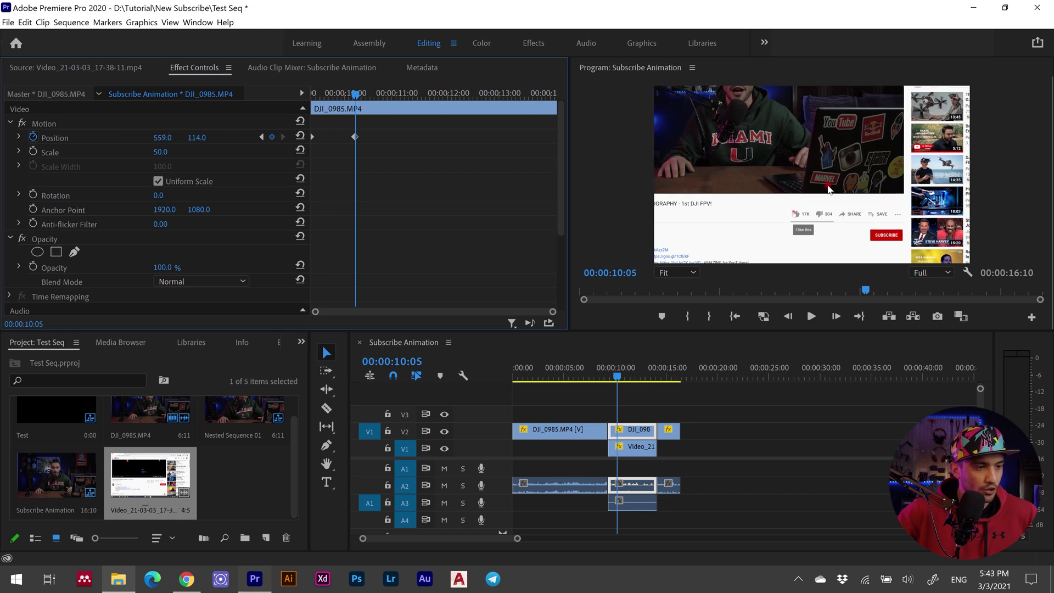
# Step: Add a DJI_0985 Position keyframe at 12:22 and move the first keyframe to 13:09, reading 960, 540
pyautogui.click(640, 447)
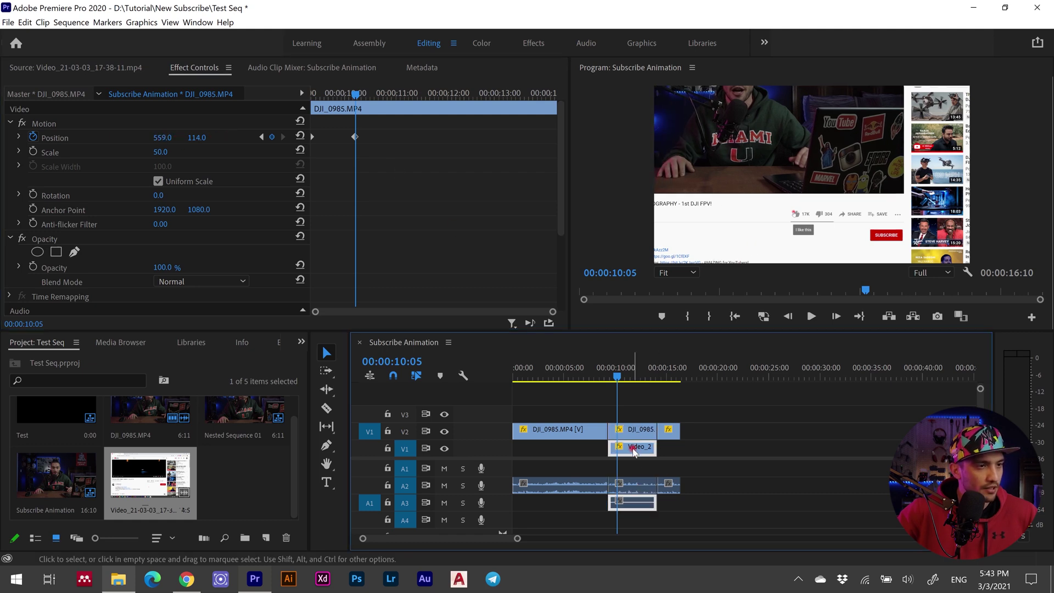
pyautogui.click(283, 137)
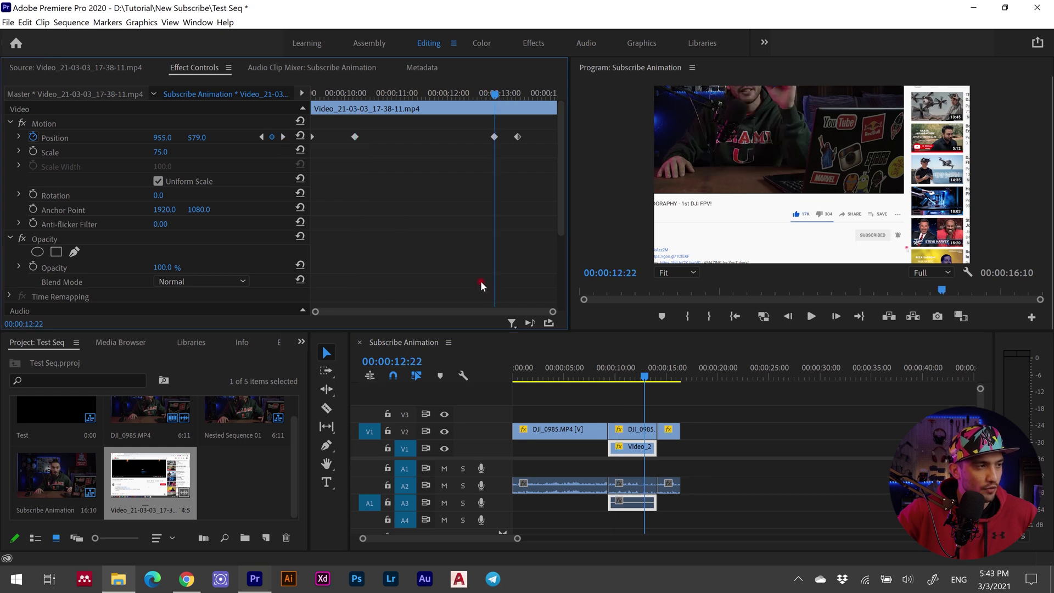
pyautogui.click(639, 433)
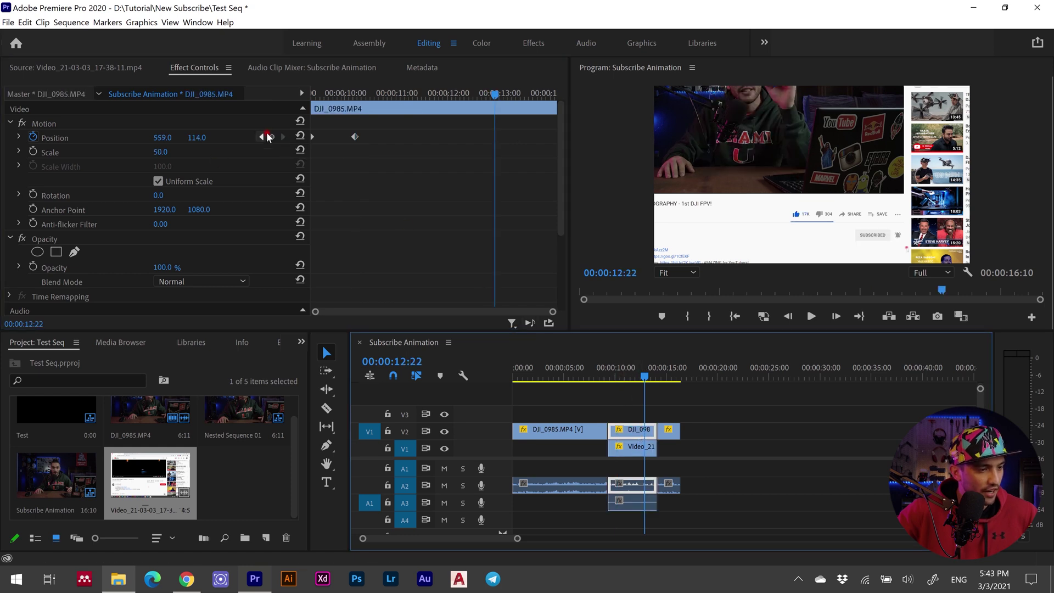
pyautogui.click(269, 136)
pyautogui.click(633, 447)
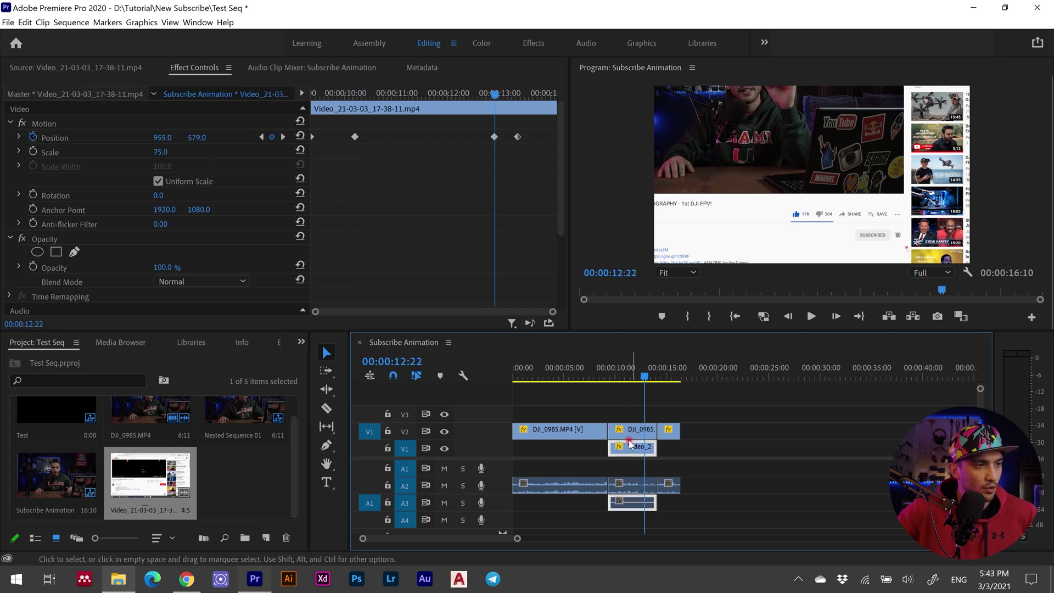
pyautogui.click(283, 137)
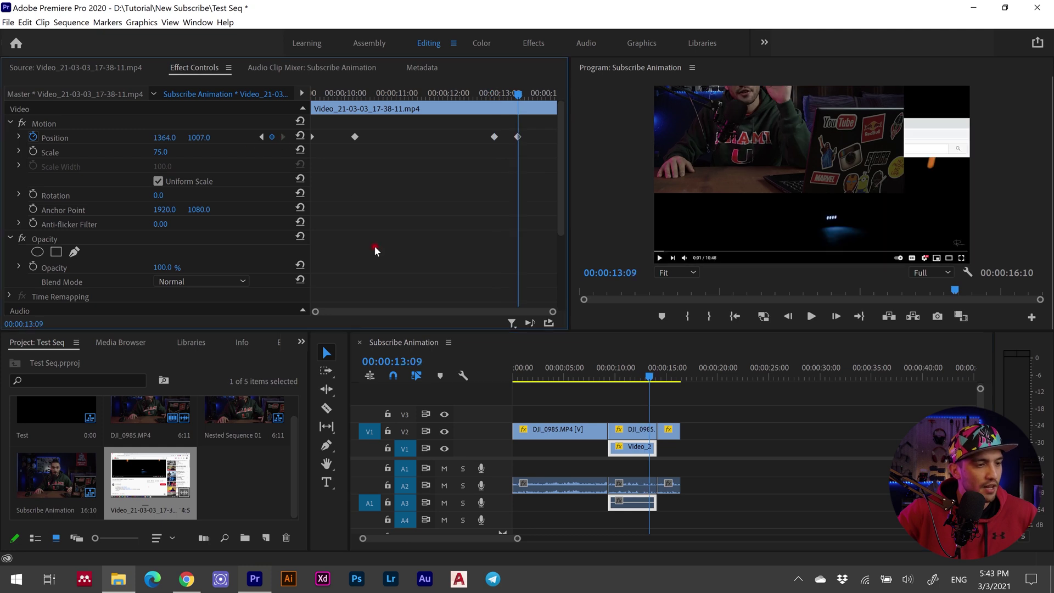
pyautogui.click(621, 429)
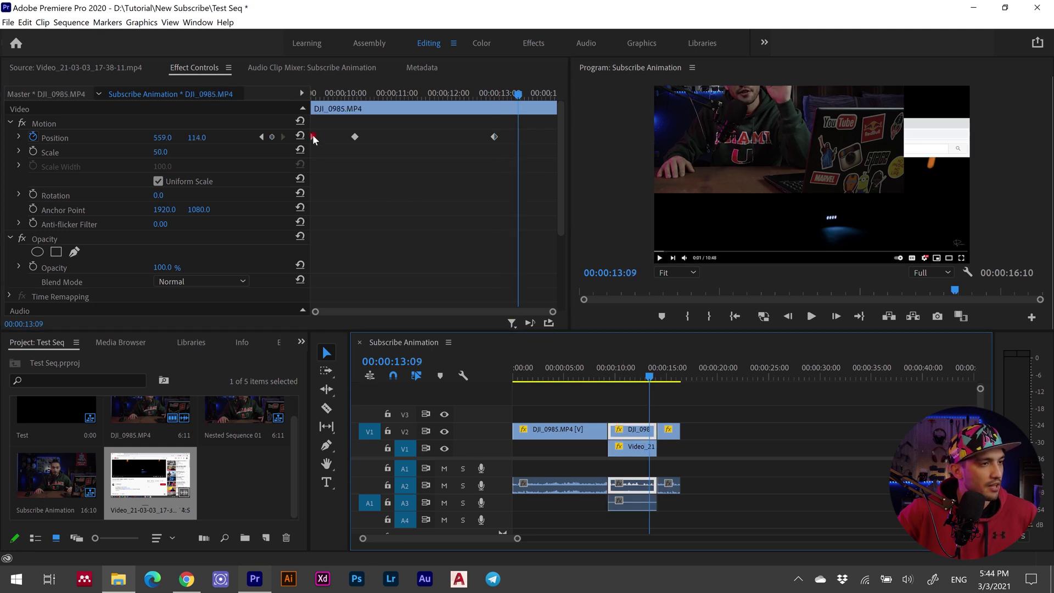
pyautogui.click(312, 135)
pyautogui.moveTo(312, 135); pyautogui.dragTo(531, 133)
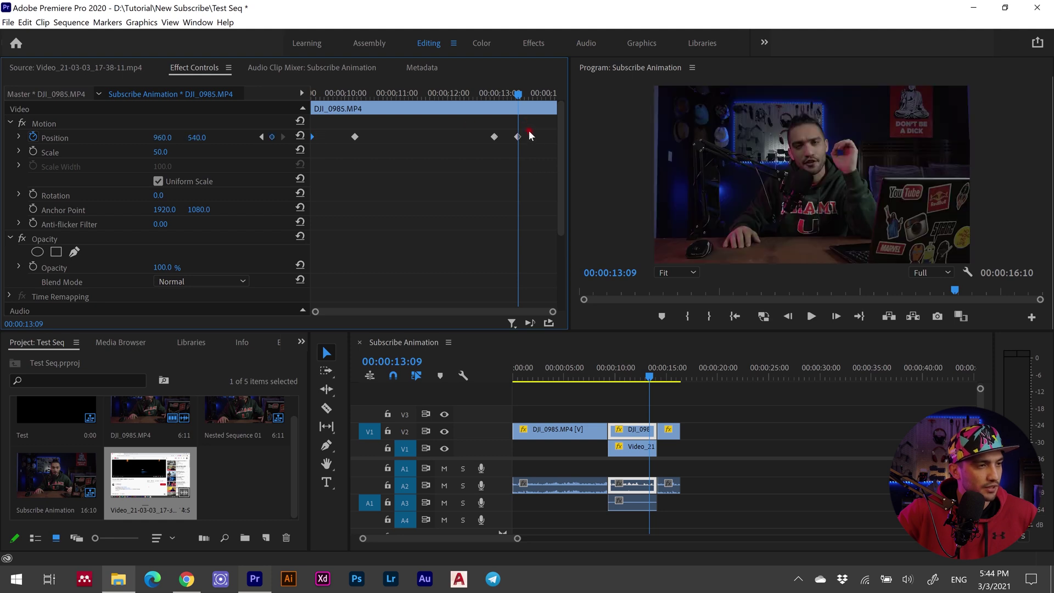
pyautogui.click(582, 371)
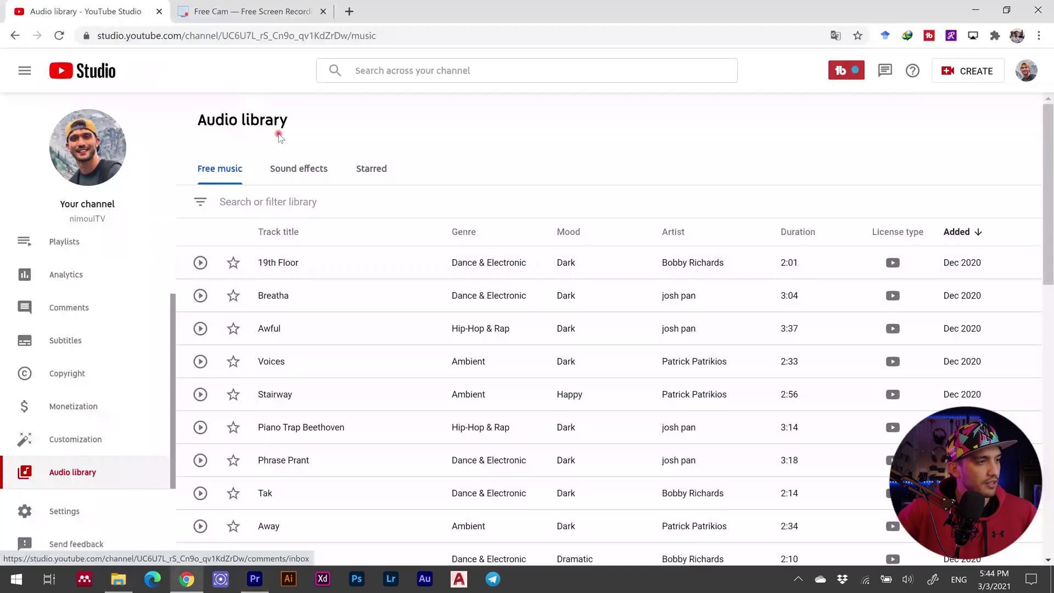
# Step: Search the Sound effects library for 'woosh'
pyautogui.click(282, 171)
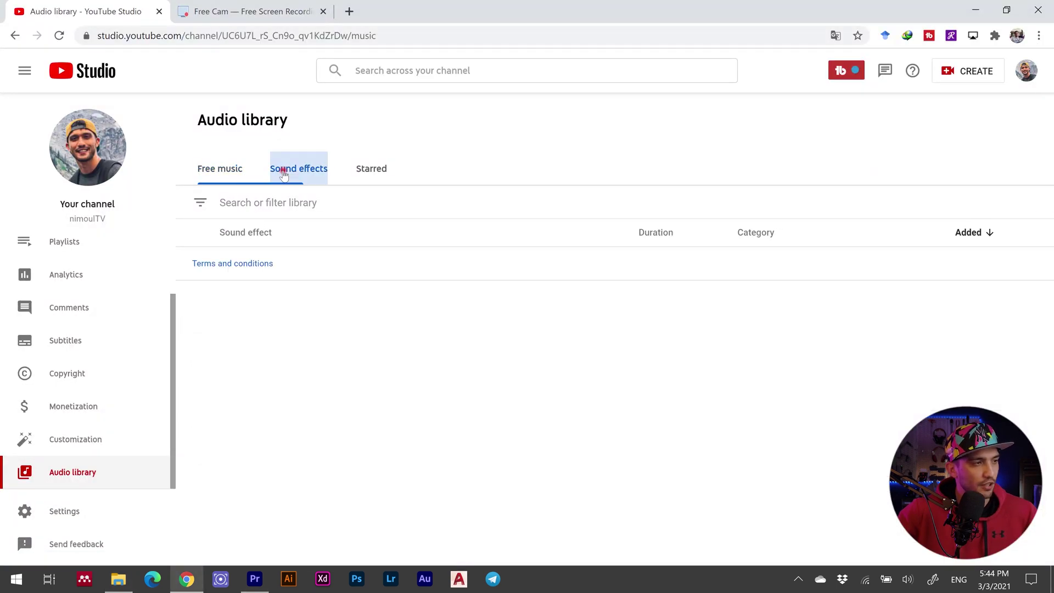
pyautogui.click(274, 202)
pyautogui.write('woo')
pyautogui.write('sh')
pyautogui.press('Return')
pyautogui.scroll(-2, 439, 330)
# Step: Preview and download the Punch Swoosh Series sound effect
pyautogui.click(200, 376)
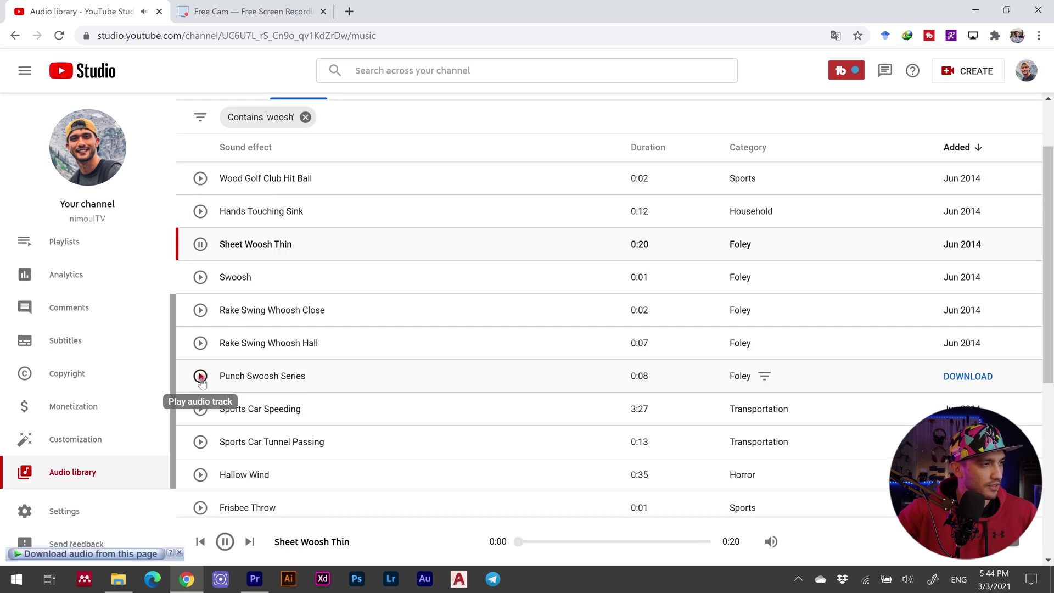
pyautogui.click(966, 376)
pyautogui.click(529, 348)
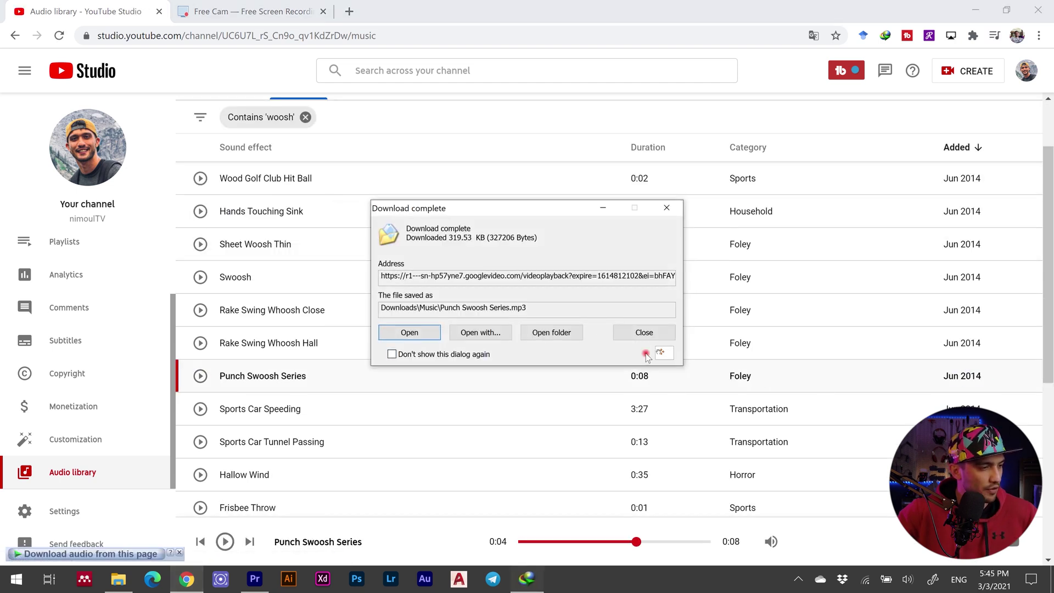
pyautogui.moveTo(276, 475); pyautogui.dragTo(193, 542)
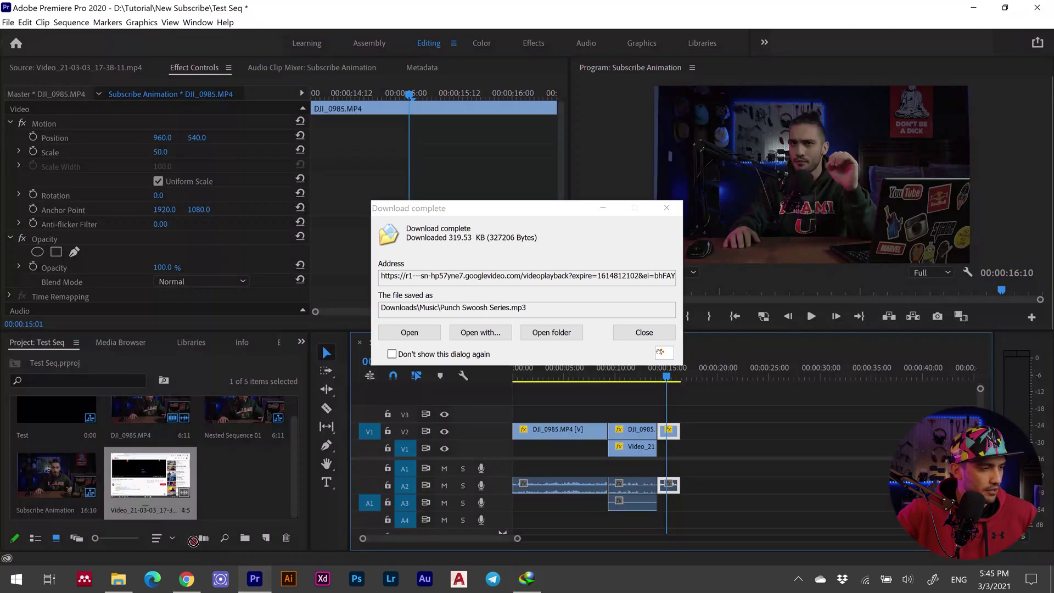
# Step: Import Punch Swoosh Series.mp3 and mark its In at 04;01 and Out at 04;13
pyautogui.moveTo(226, 488); pyautogui.dragTo(236, 483)
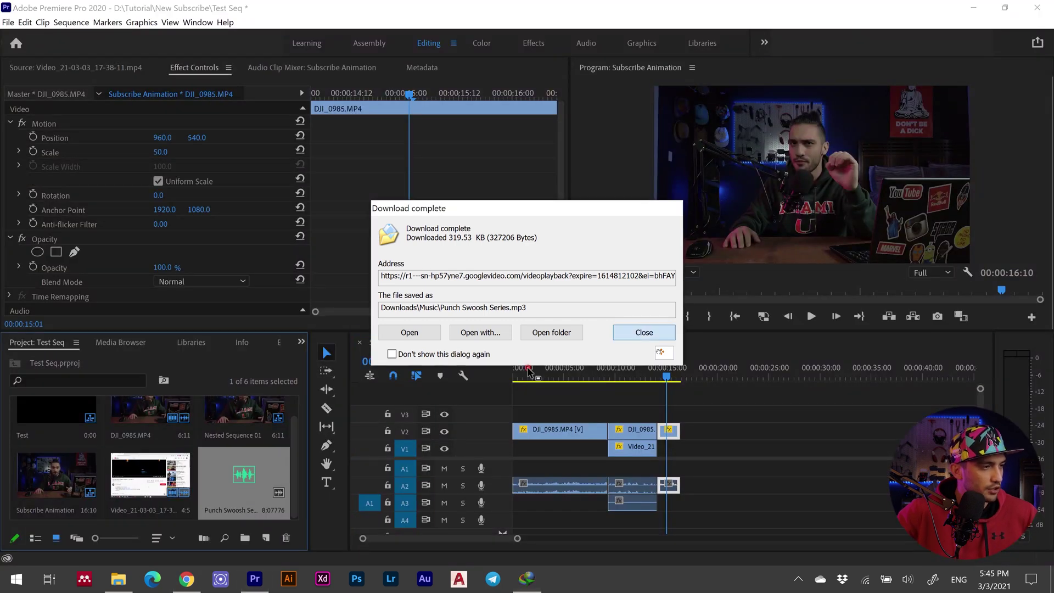
pyautogui.click(644, 333)
pyautogui.doubleClick(264, 473)
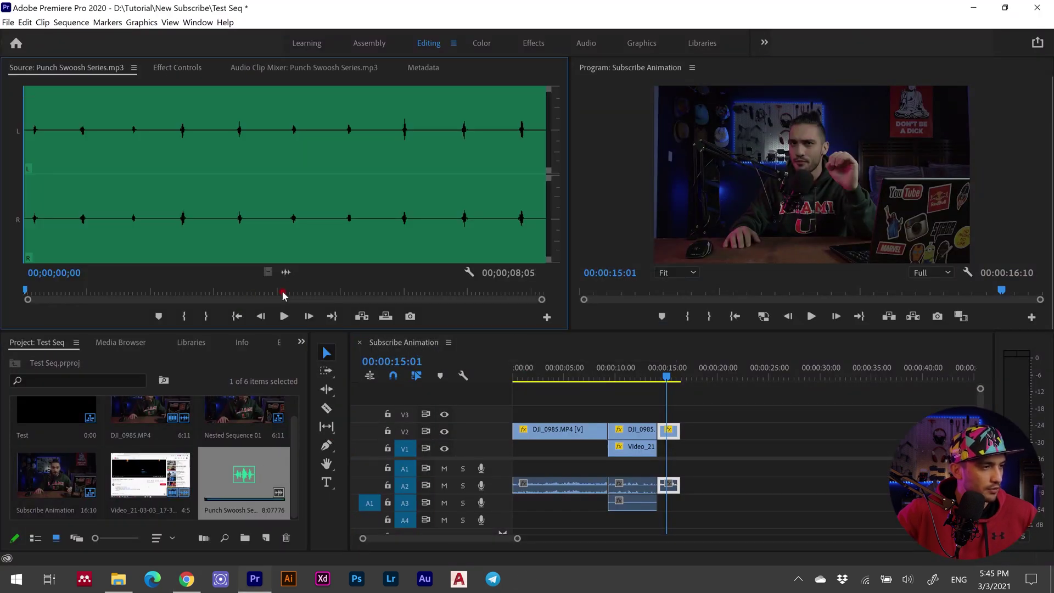
pyautogui.moveTo(280, 295)
pyautogui.mouseDown()
pyautogui.moveTo(314, 296)
pyautogui.moveTo(281, 295)
pyautogui.mouseUp()
pyautogui.click(185, 316)
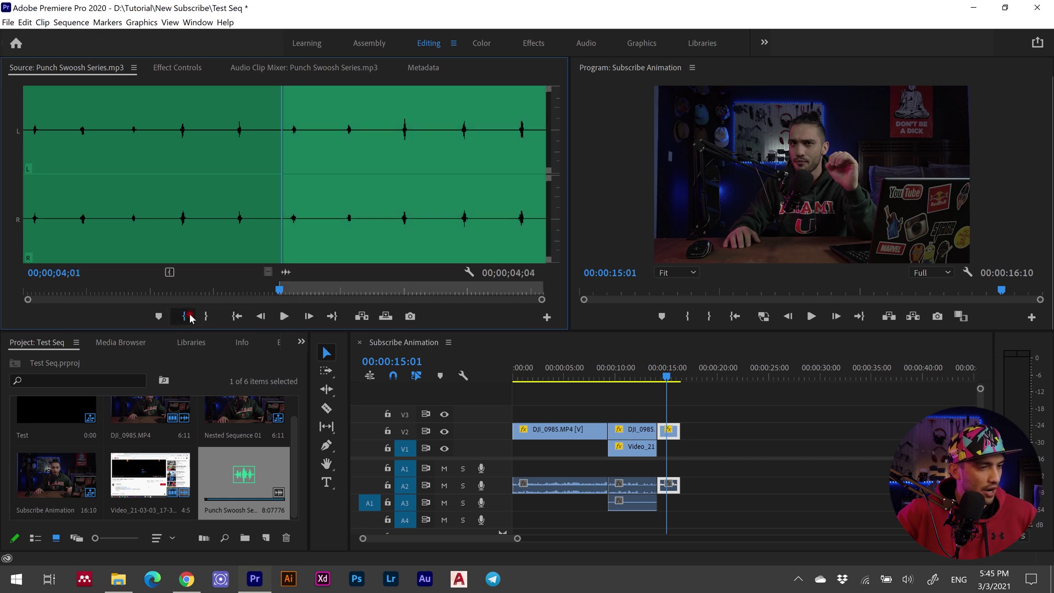
pyautogui.press('space')
pyautogui.click(214, 316)
# Step: Place the trimmed whoosh on A1 near 10 seconds and play it back
pyautogui.moveTo(244, 474); pyautogui.dragTo(616, 470)
pyautogui.click(602, 378)
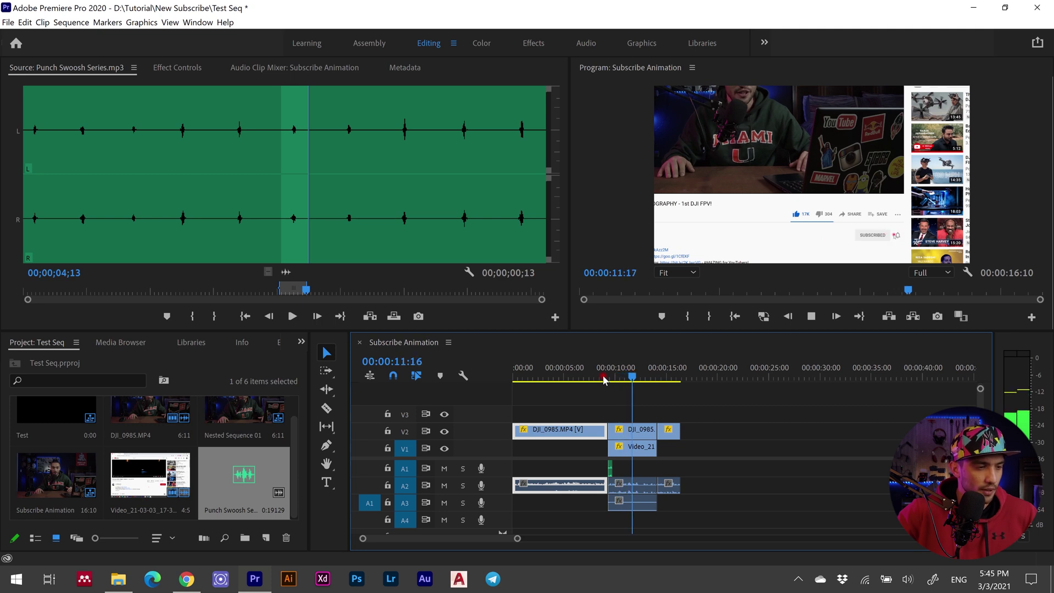
pyautogui.click(646, 379)
pyautogui.click(645, 377)
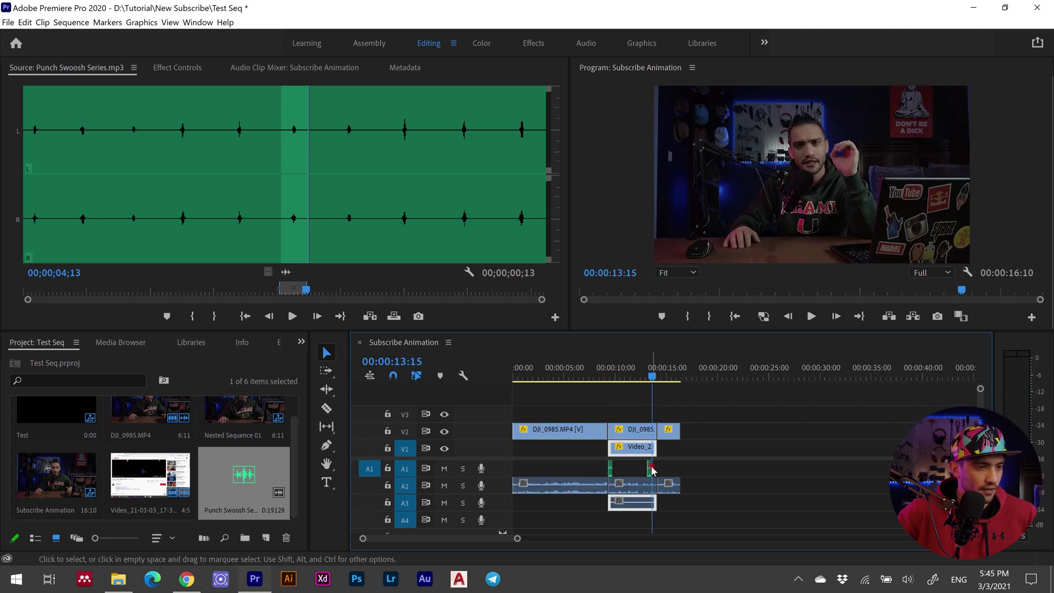
pyautogui.press('space')
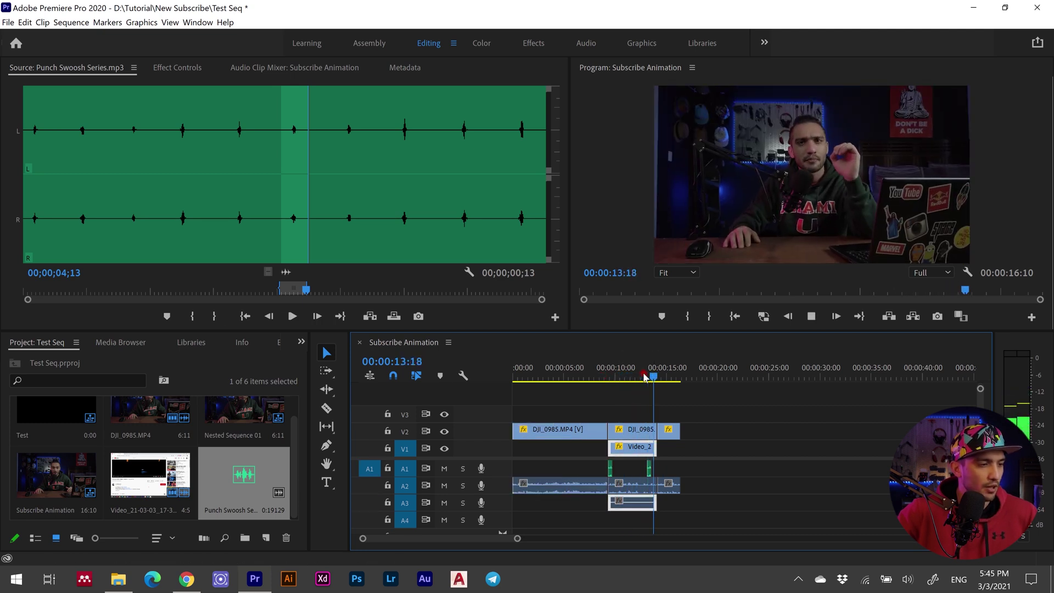
pyautogui.press('space')
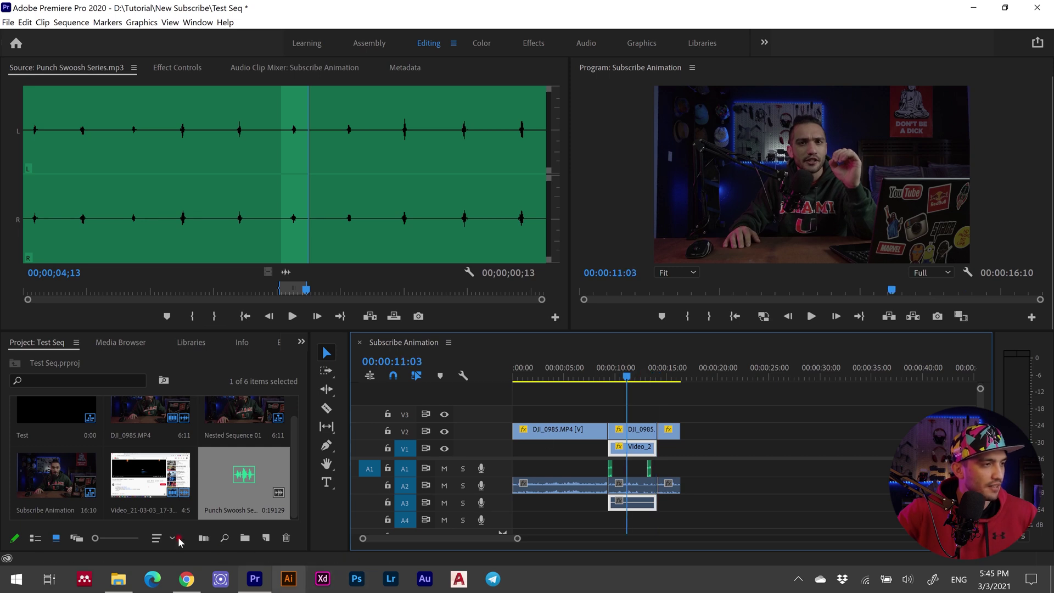
pyautogui.click(186, 578)
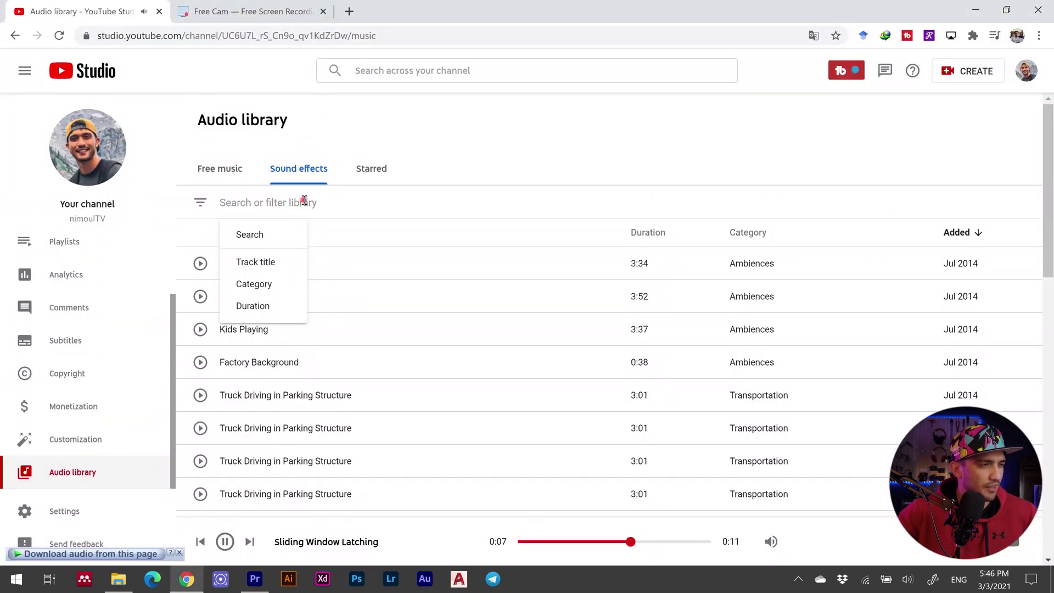
# Step: Search sound effects for 'button', preview Button Push, and download the 0:18 track
pyautogui.write('button')
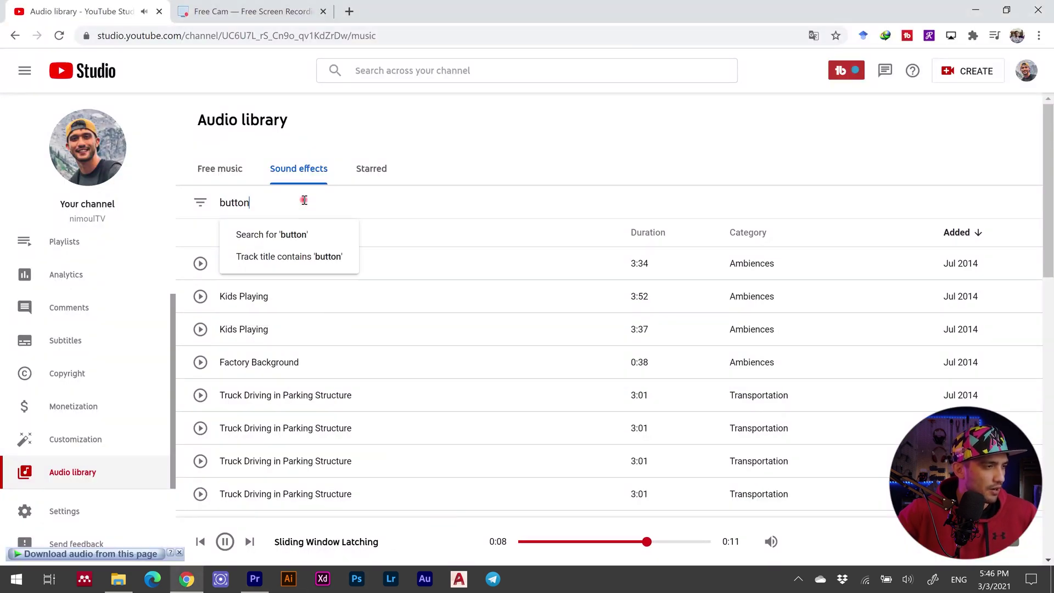
pyautogui.press('Return')
pyautogui.click(201, 329)
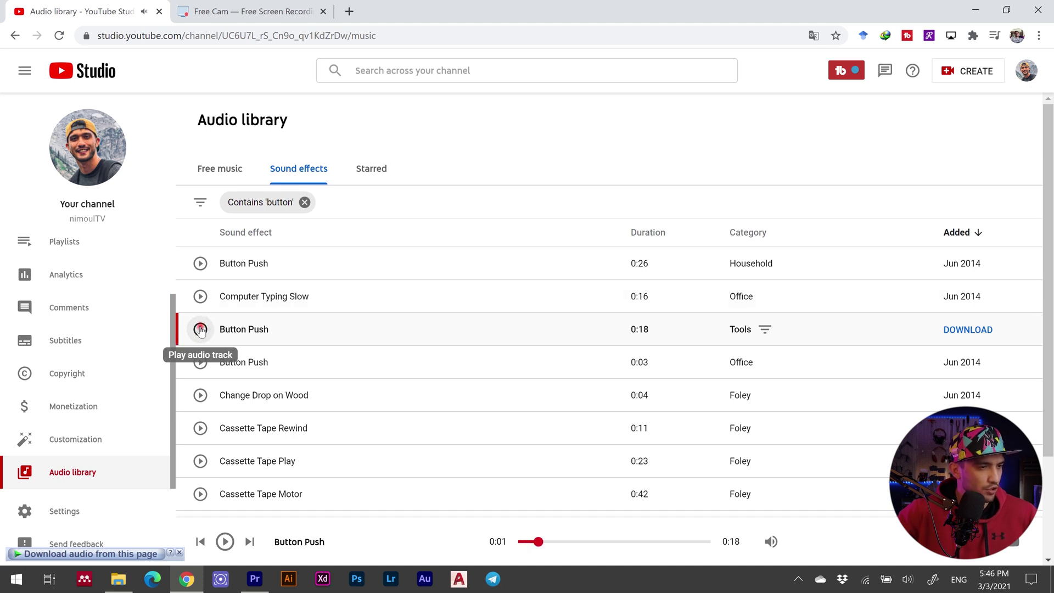
pyautogui.click(973, 335)
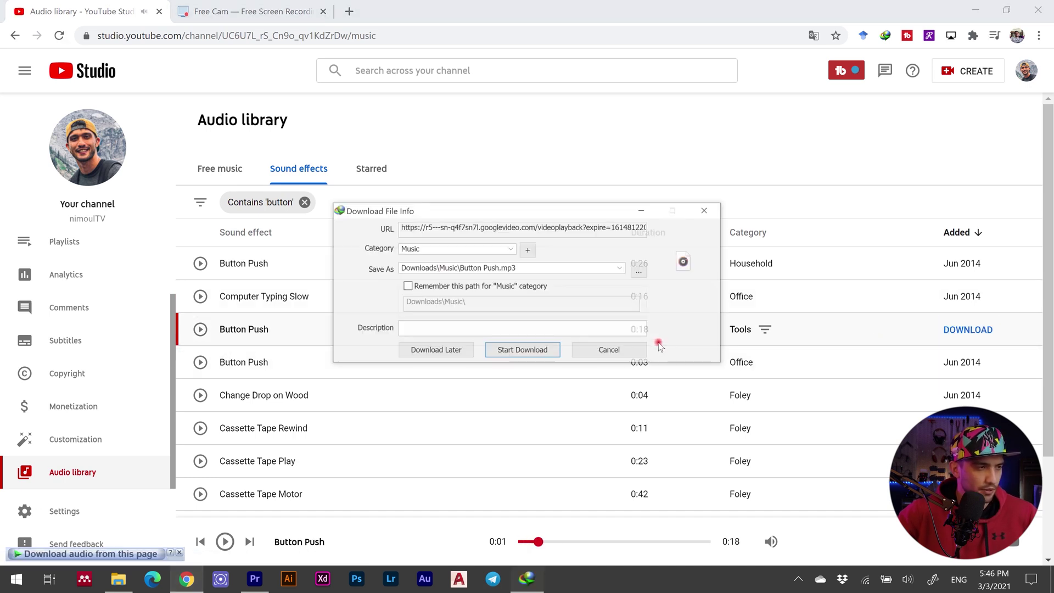
pyautogui.click(541, 349)
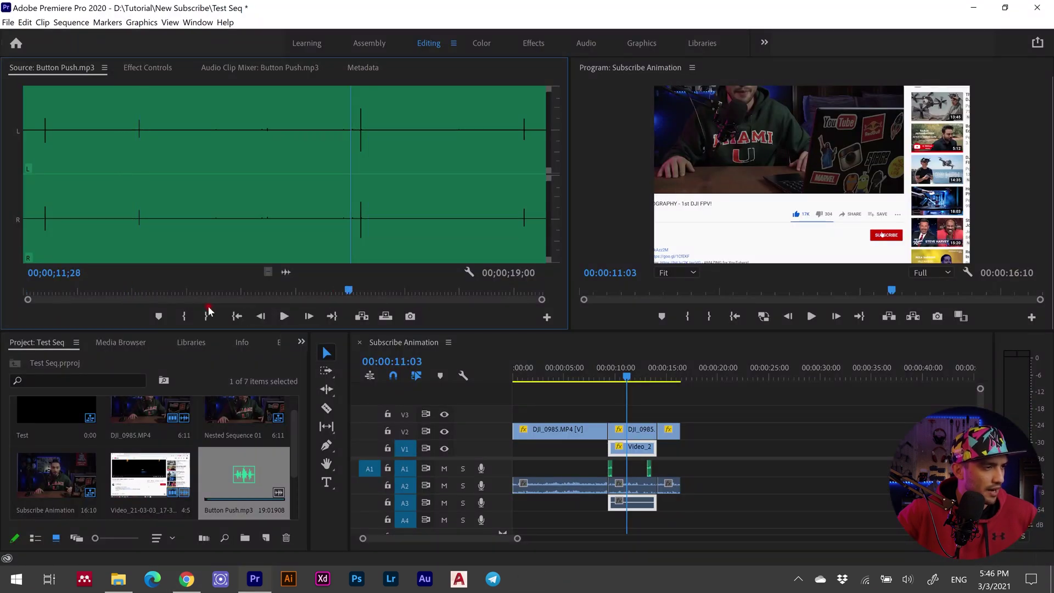
# Step: Mark Button Push from 11;28 to 12;19 and place it on A1 near 10 seconds
pyautogui.click(186, 316)
pyautogui.press('space')
pyautogui.press('space')
pyautogui.click(212, 315)
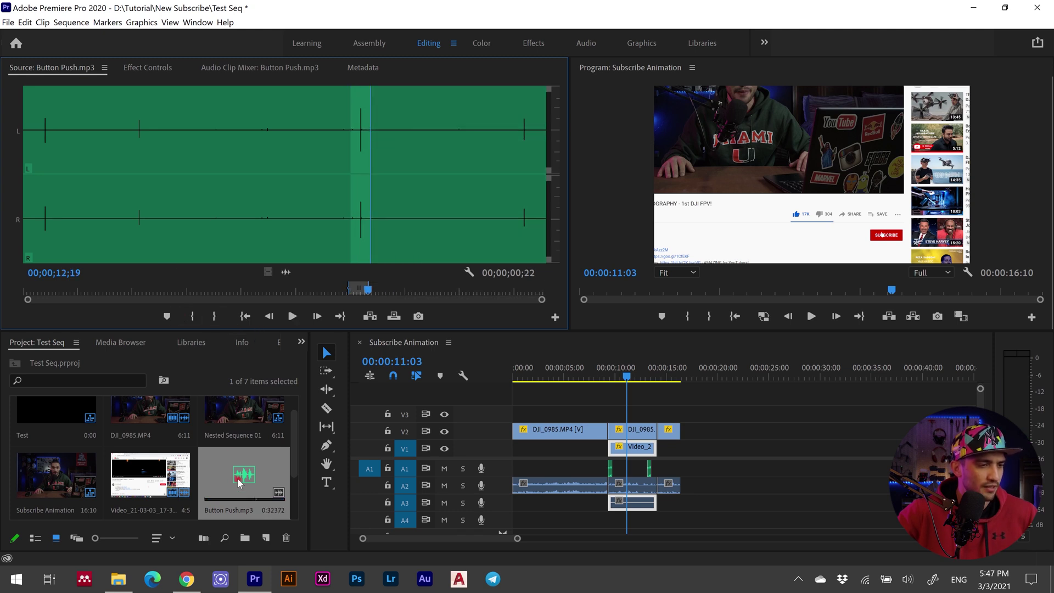
pyautogui.click(242, 481)
pyautogui.moveTo(615, 469); pyautogui.dragTo(613, 469)
pyautogui.click(603, 377)
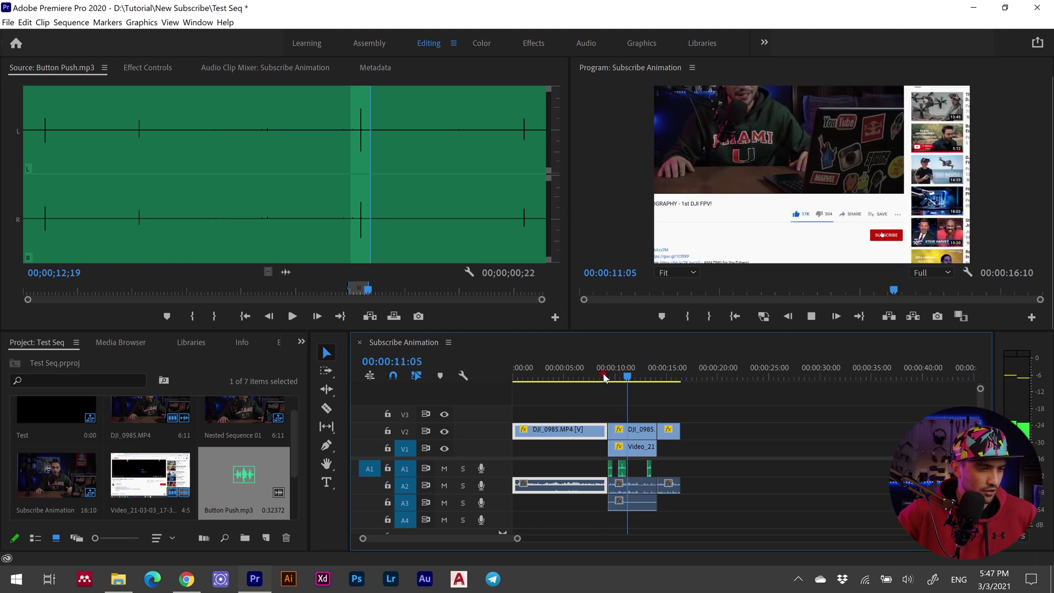
pyautogui.press('space')
# Step: Insert another Button Push clip on A1 at 00:00:11:22
pyautogui.press('=')
pyautogui.press('=')
pyautogui.press('=')
pyautogui.click(768, 376)
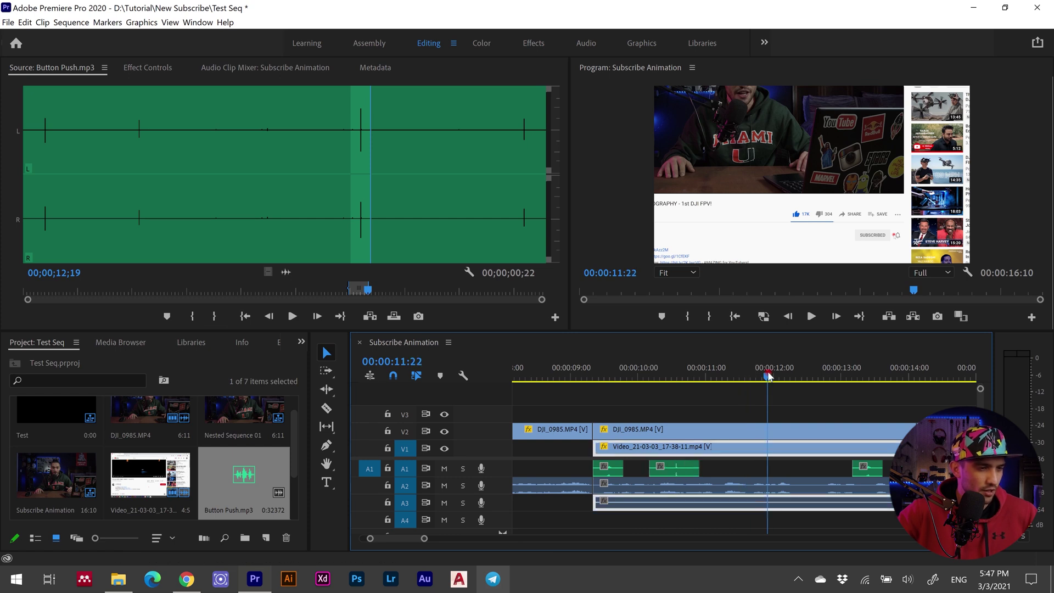
pyautogui.press('.')
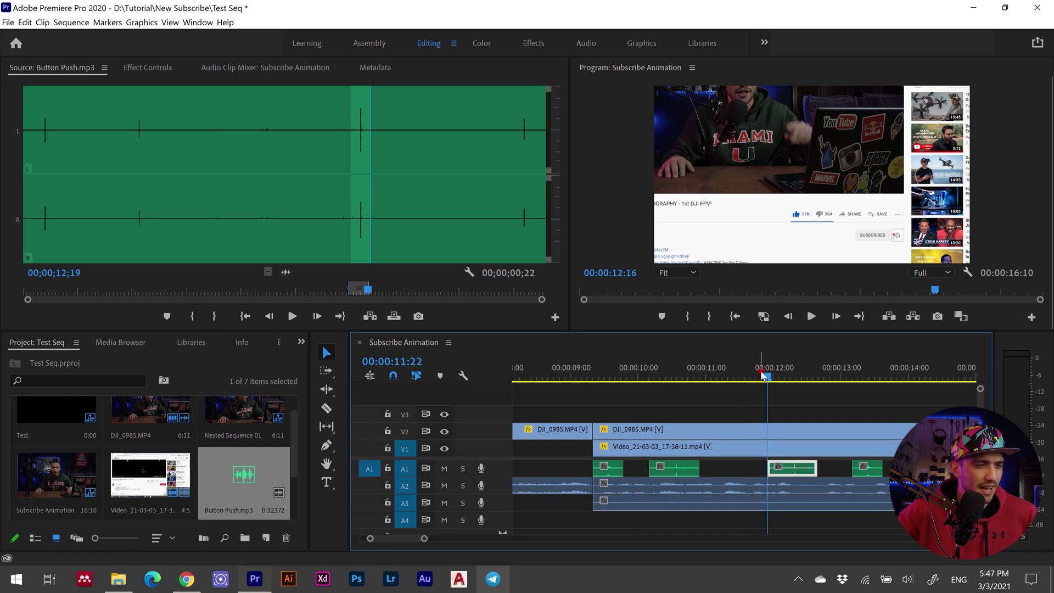
pyautogui.press('space')
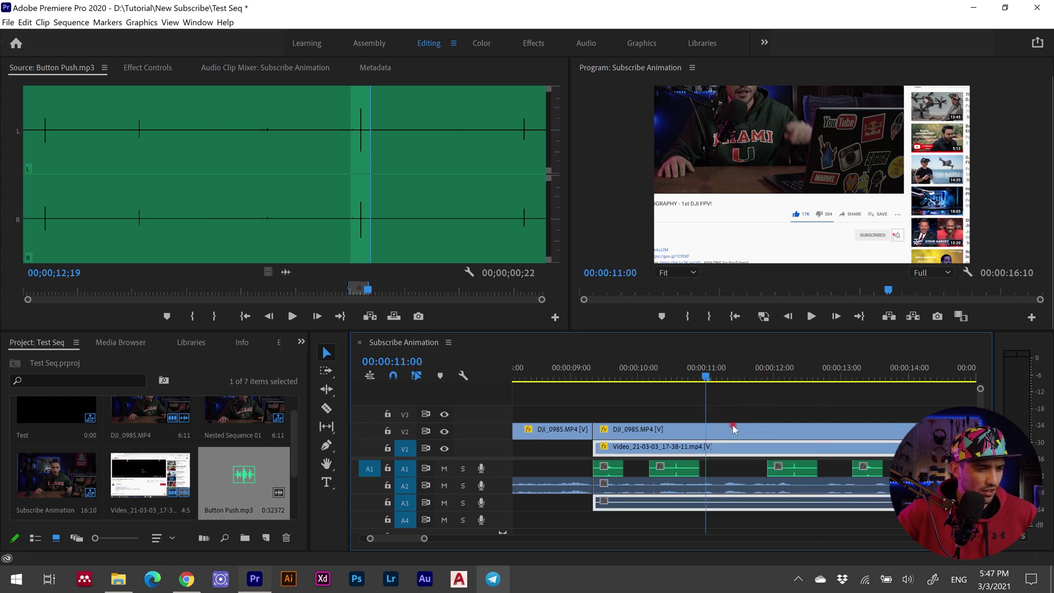
pyautogui.click(790, 470)
# Step: Shift the new Button Push clip earlier and replay to check its sync with the click
pyautogui.moveTo(768, 471); pyautogui.dragTo(731, 471)
pyautogui.click(692, 373)
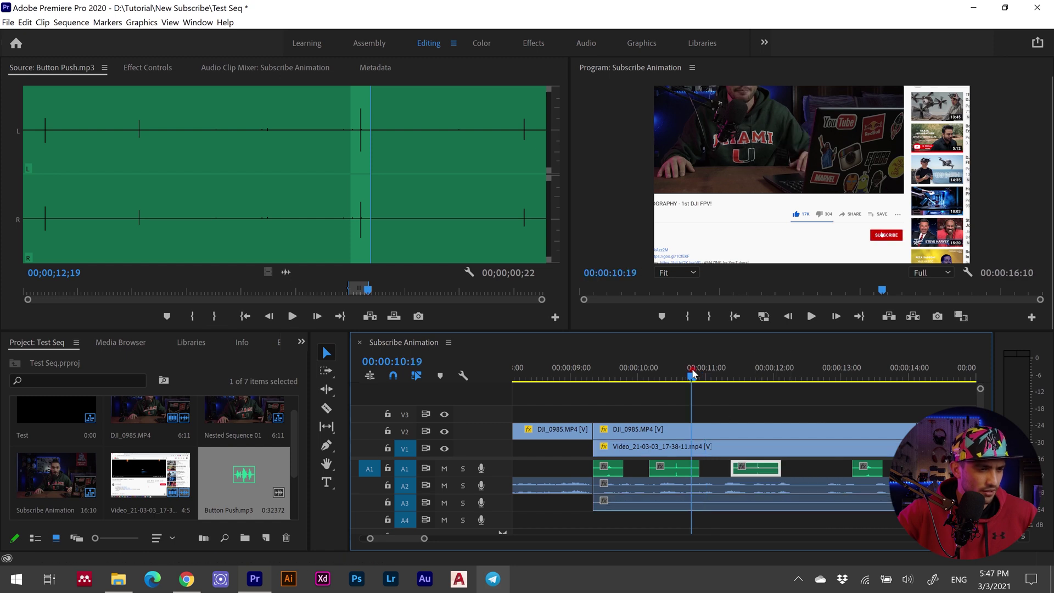
pyautogui.press('space')
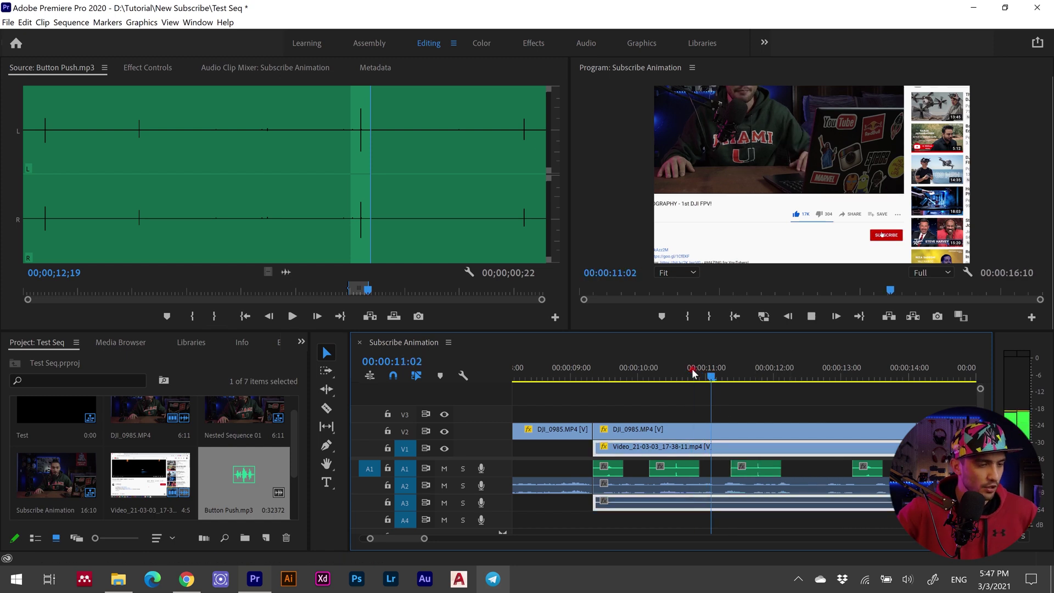
pyautogui.press('space')
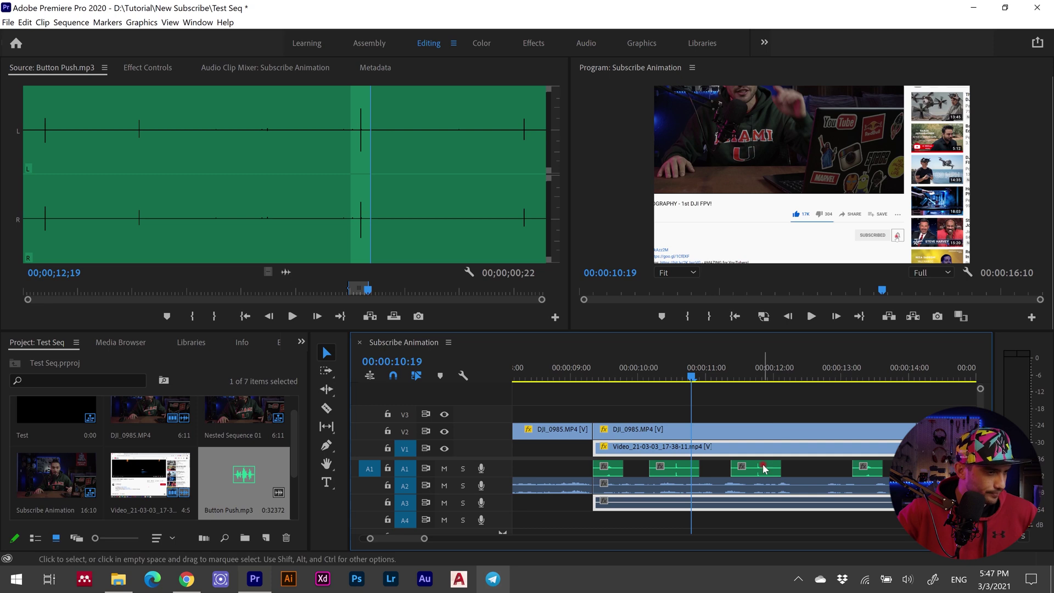
pyautogui.moveTo(763, 469); pyautogui.dragTo(749, 468)
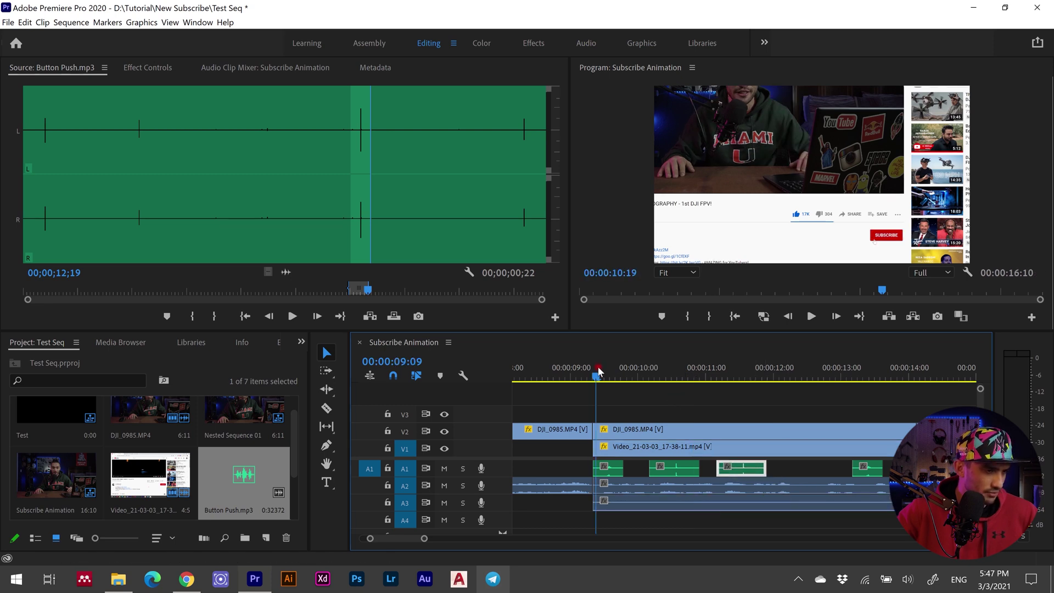
pyautogui.press('space')
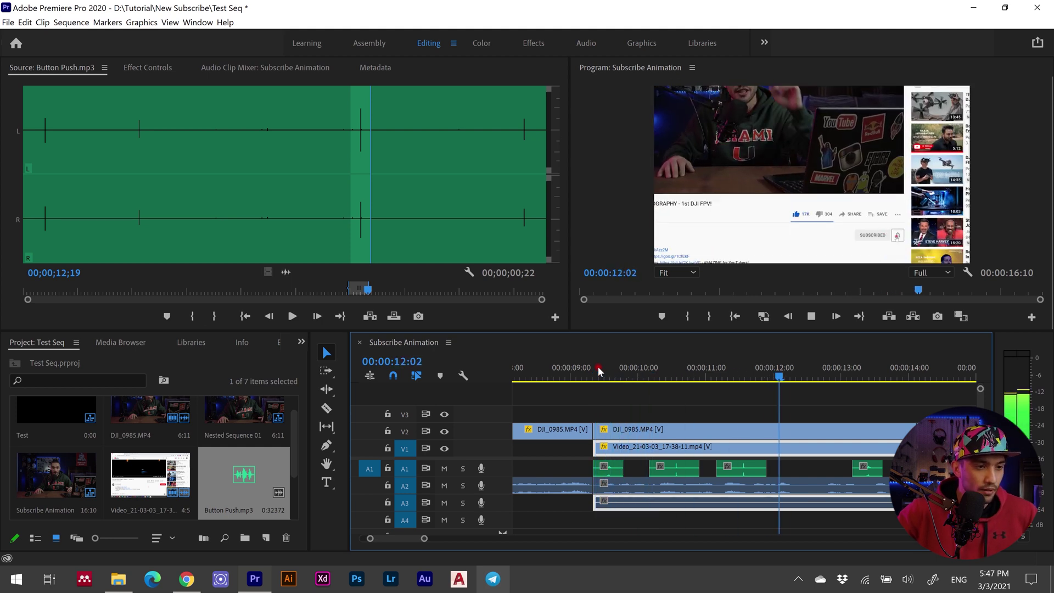
pyautogui.press('space')
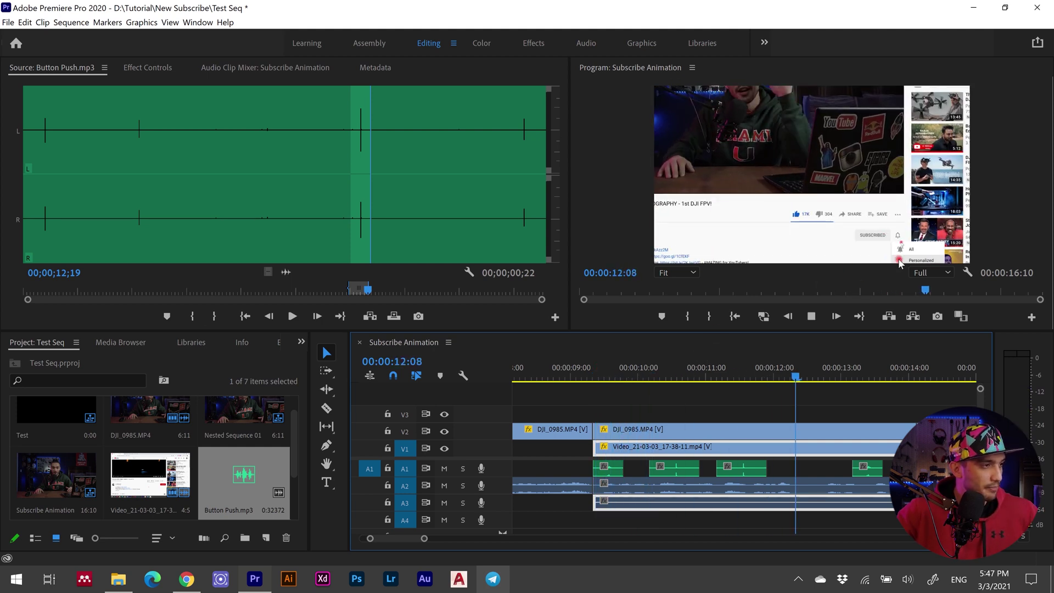
# Step: Search for 'bell', preview Cartoon Cowbell and Ship Bell, and download Ship Bell.mp3
pyautogui.write('bell')
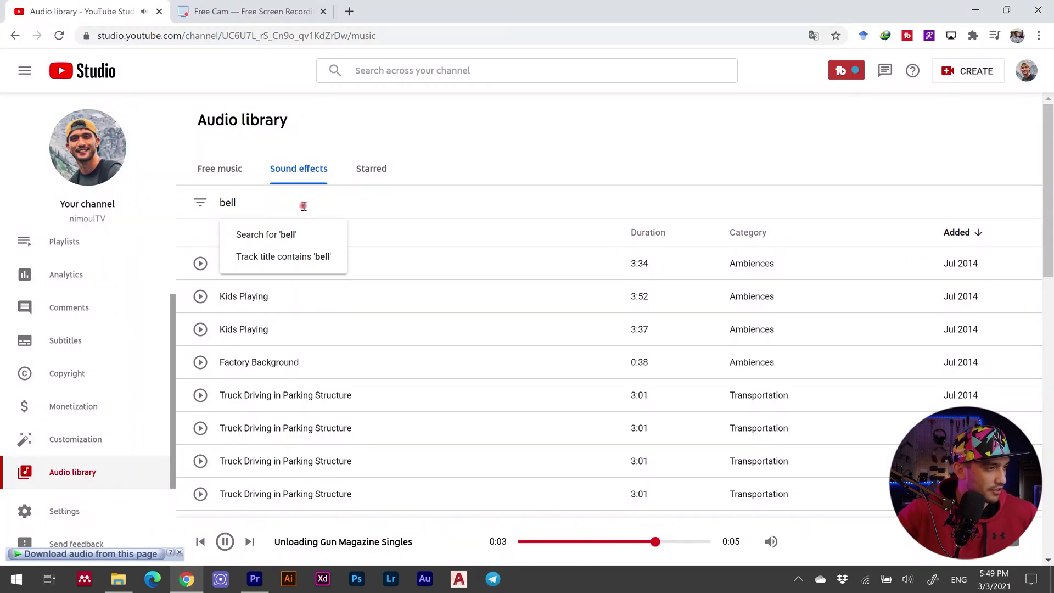
pyautogui.press('Return')
pyautogui.click(200, 296)
pyautogui.click(200, 329)
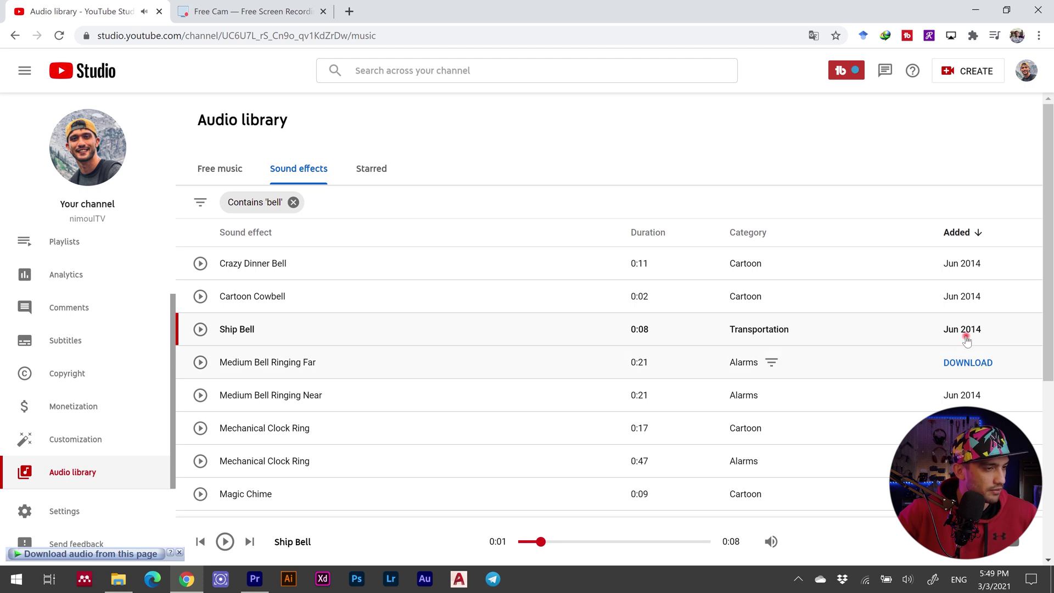
pyautogui.click(966, 329)
pyautogui.click(537, 346)
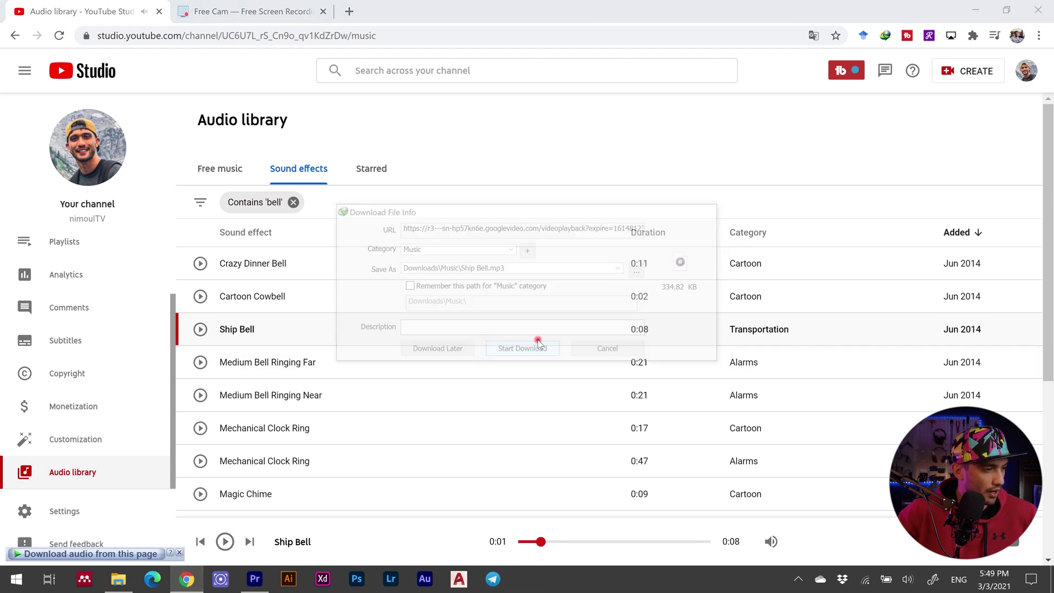
# Step: Set Ship Bell.mp3's Out point at 01;18 and place it on the timeline near 12 seconds
pyautogui.hotkey('alt', 'Tab')
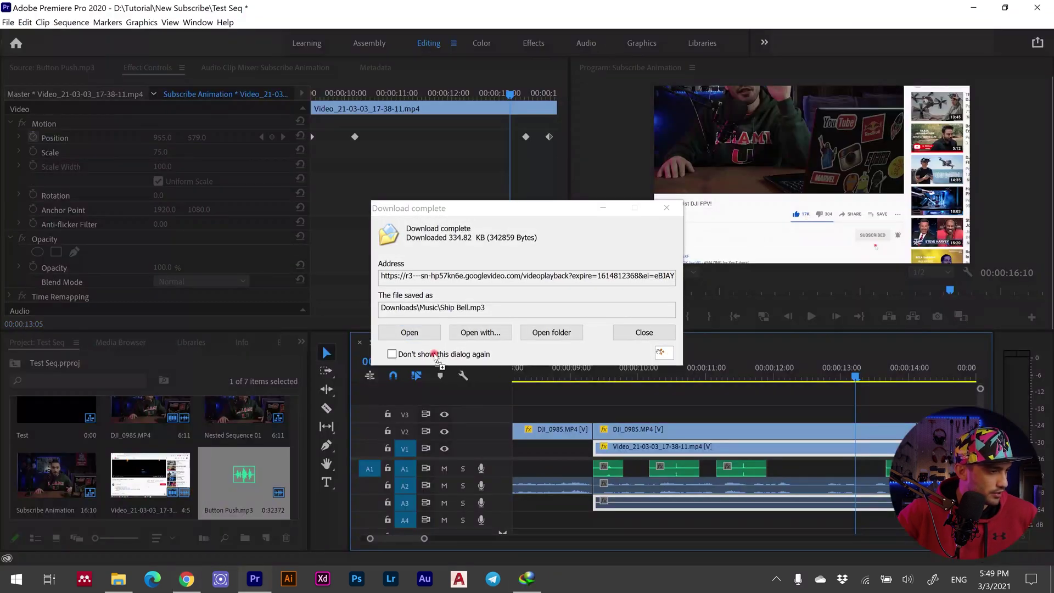
pyautogui.click(626, 333)
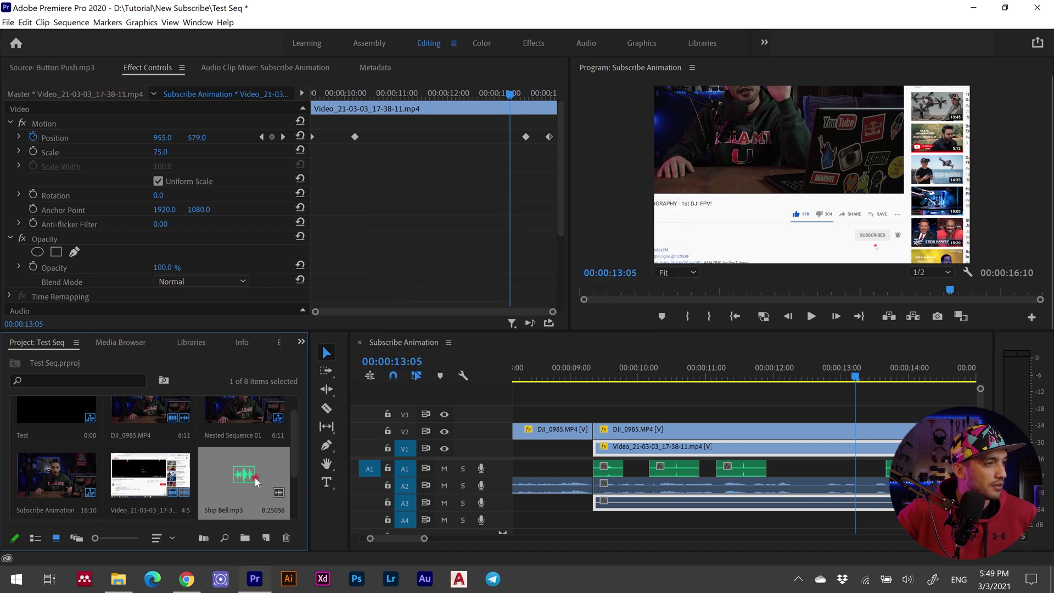
pyautogui.doubleClick(255, 477)
pyautogui.press('space')
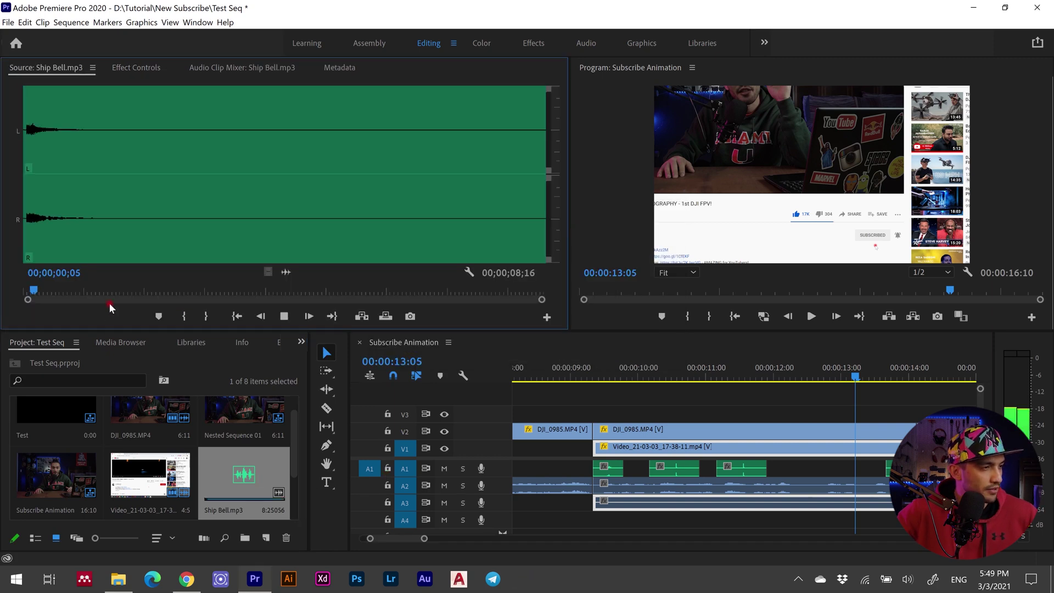
pyautogui.click(206, 317)
pyautogui.moveTo(242, 472); pyautogui.dragTo(788, 470)
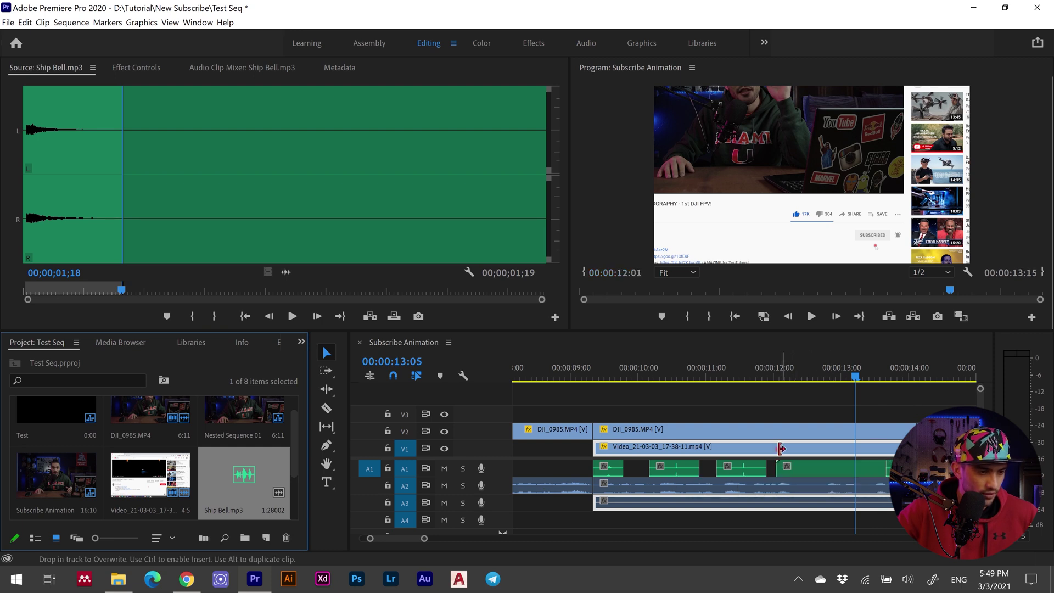
# Step: Shorten the bell clip's end and play back from 12:15 to check it
pyautogui.press('space')
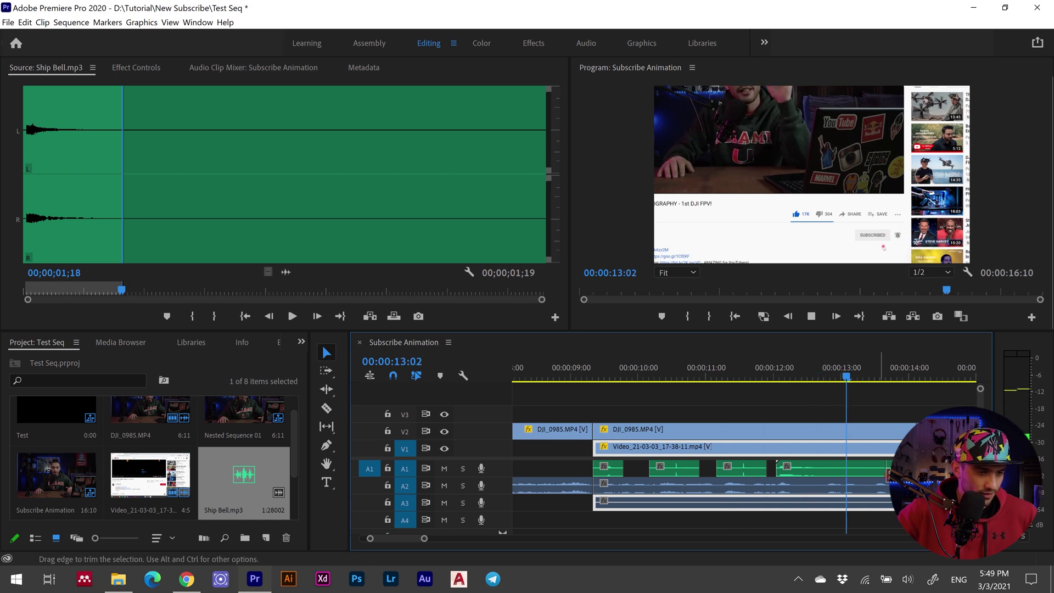
pyautogui.press('space')
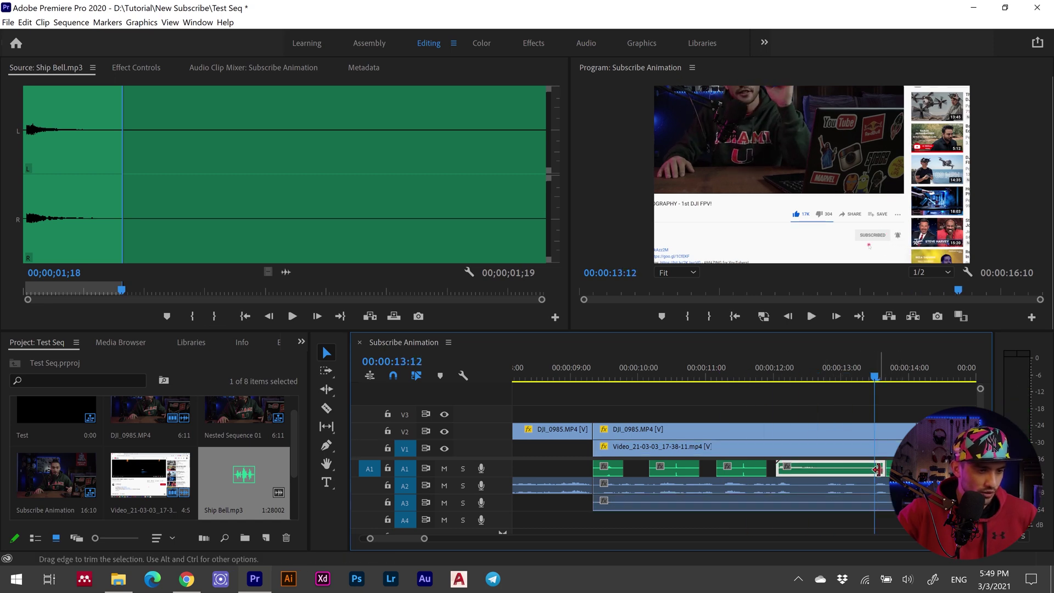
pyautogui.moveTo(876, 467)
pyautogui.mouseDown()
pyautogui.moveTo(813, 468)
pyautogui.moveTo(856, 468)
pyautogui.mouseUp()
pyautogui.click(782, 368)
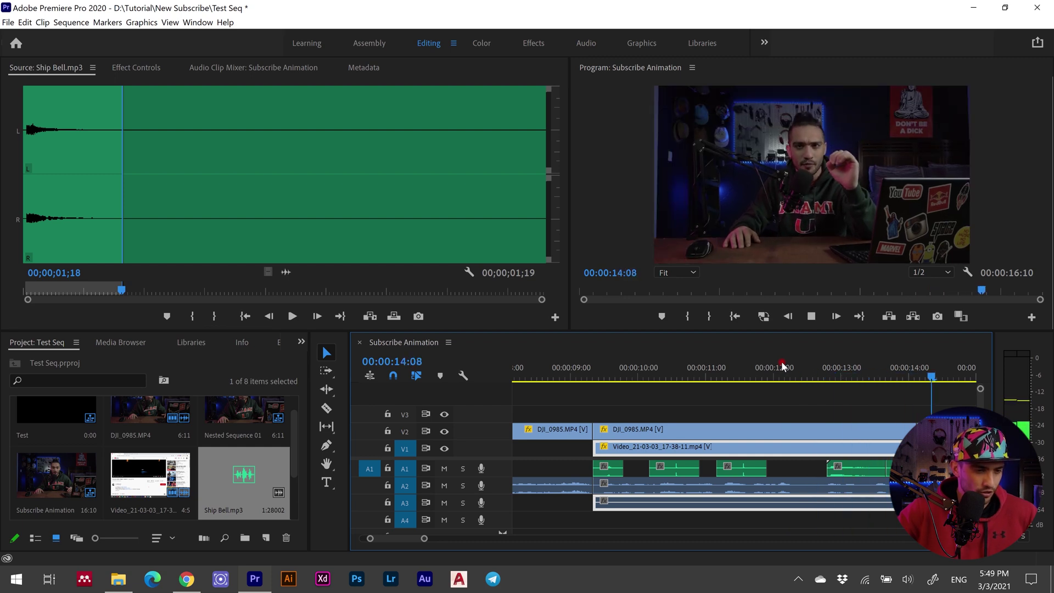
pyautogui.click(864, 462)
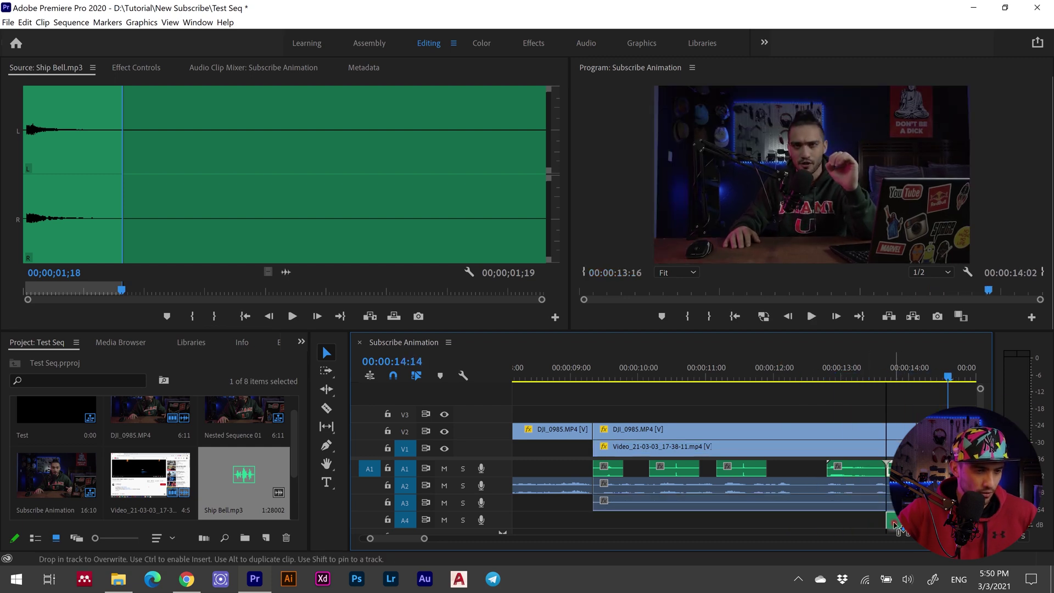
pyautogui.click(818, 368)
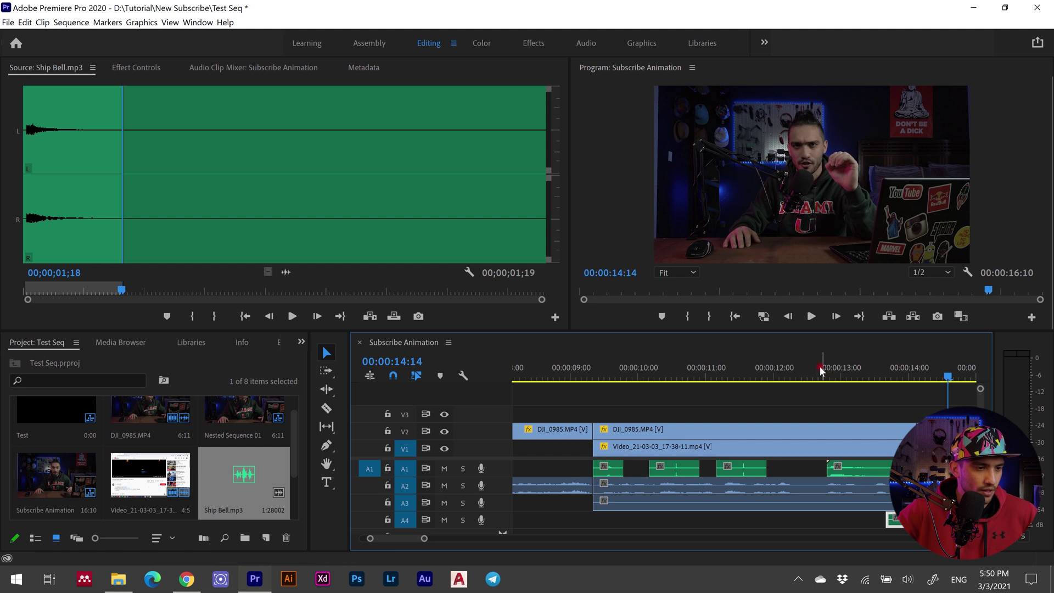
pyautogui.press('space')
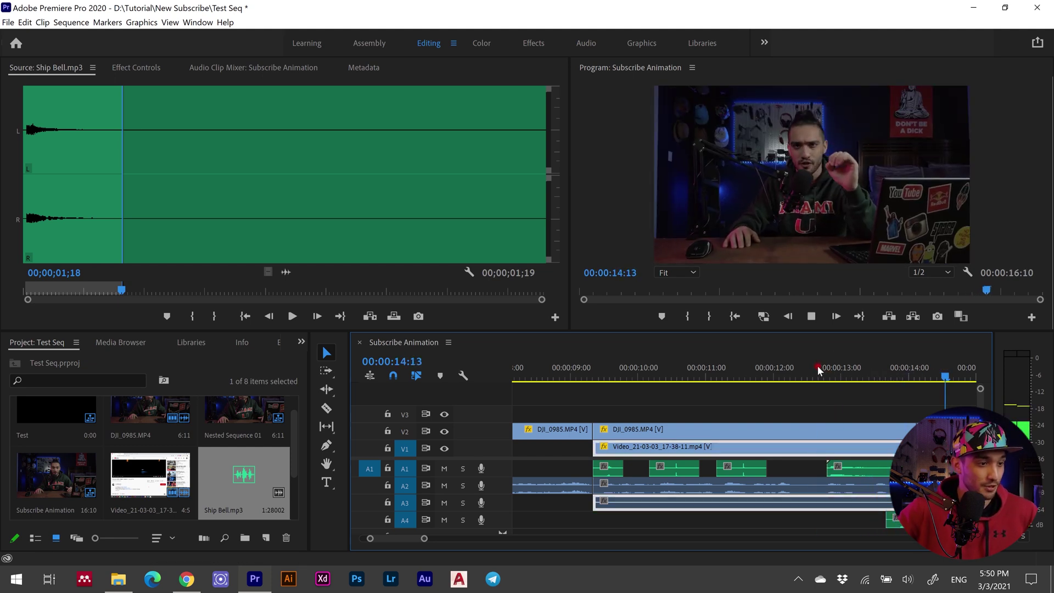
pyautogui.press('space')
pyautogui.click(736, 316)
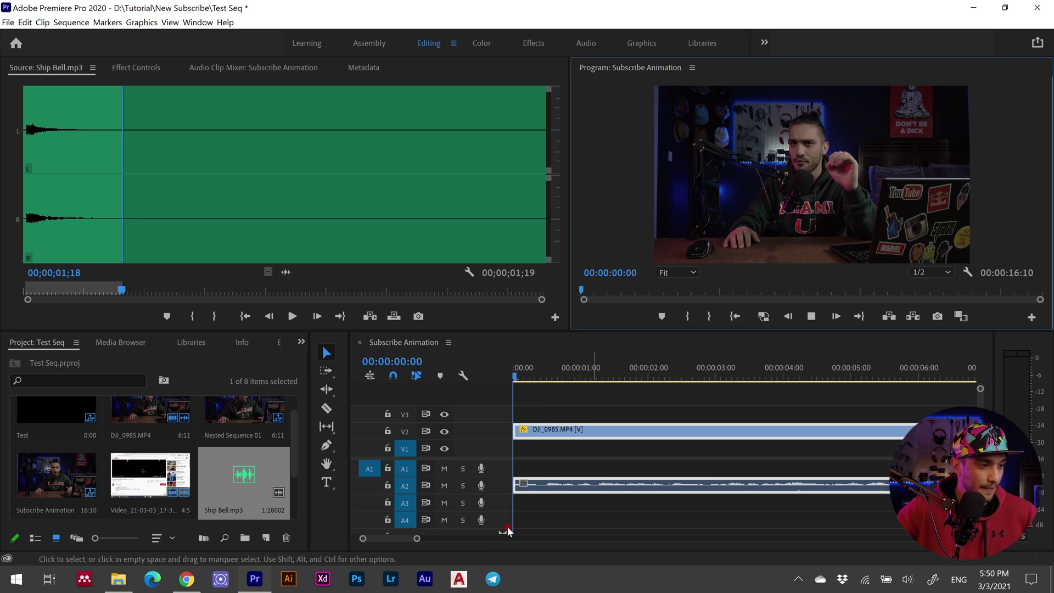
# Step: Zoom the timeline out to the full 16-second sequence and preview the overlay from 00:00:07:06
pyautogui.press('space')
pyautogui.moveTo(415, 541); pyautogui.dragTo(501, 539)
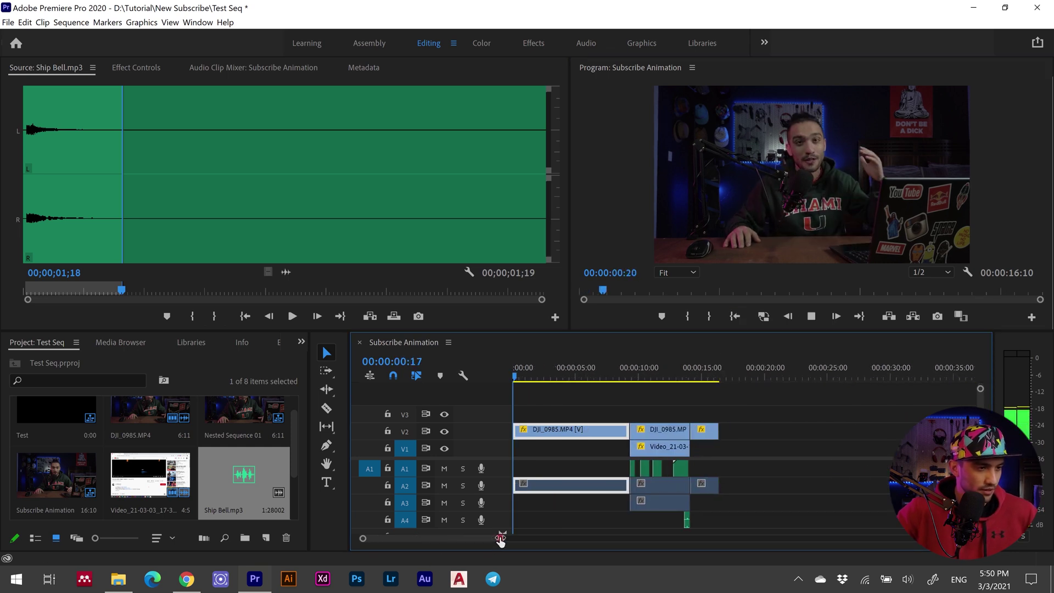
pyautogui.click(605, 379)
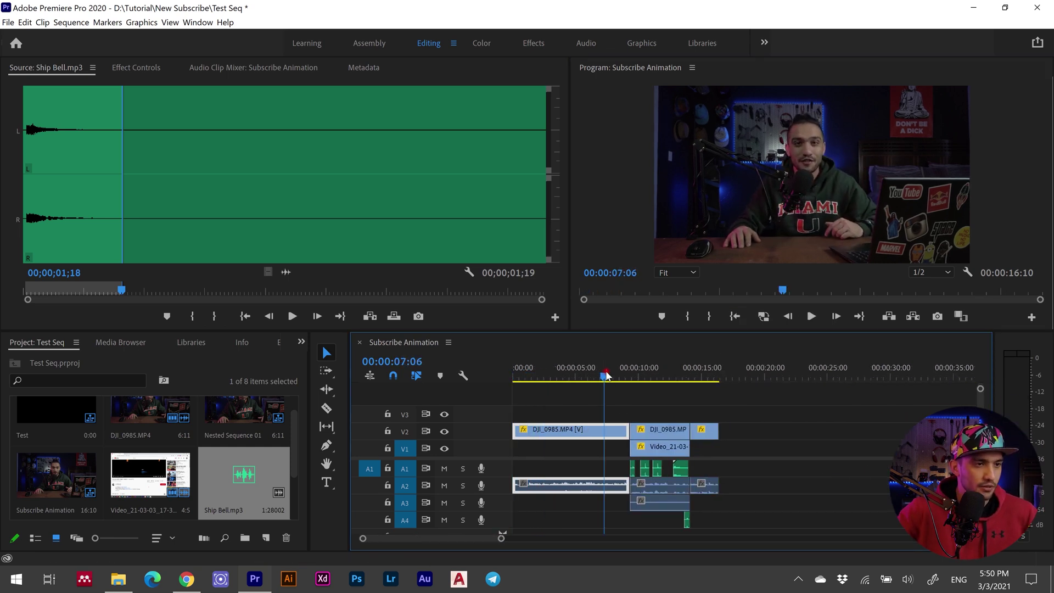